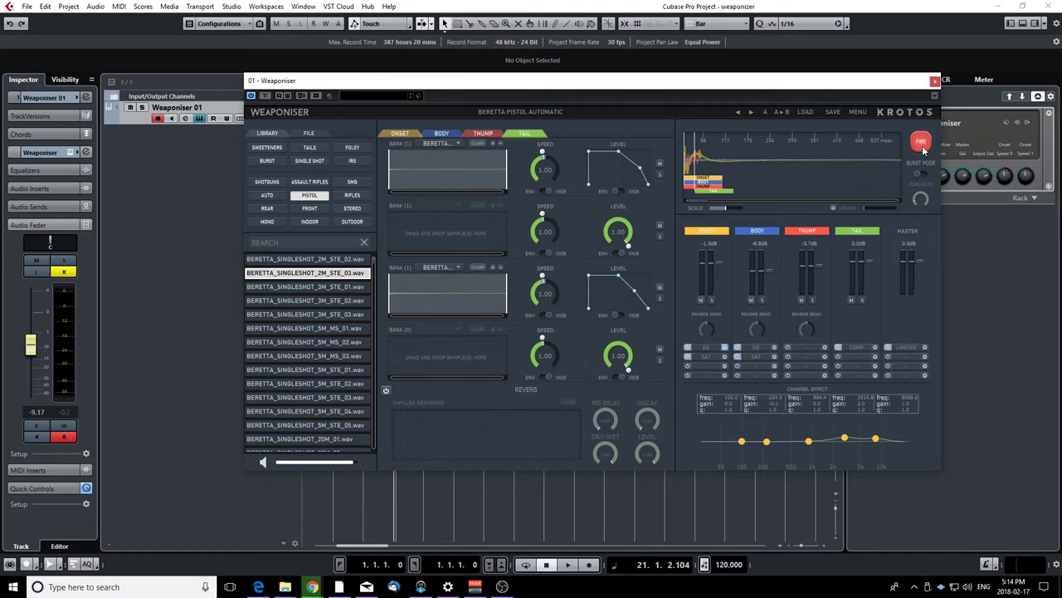
Step: Audition the loaded Beretta Pistol Automatic preset by firing it several times
click(923, 148)
click(923, 148)
click(923, 148)
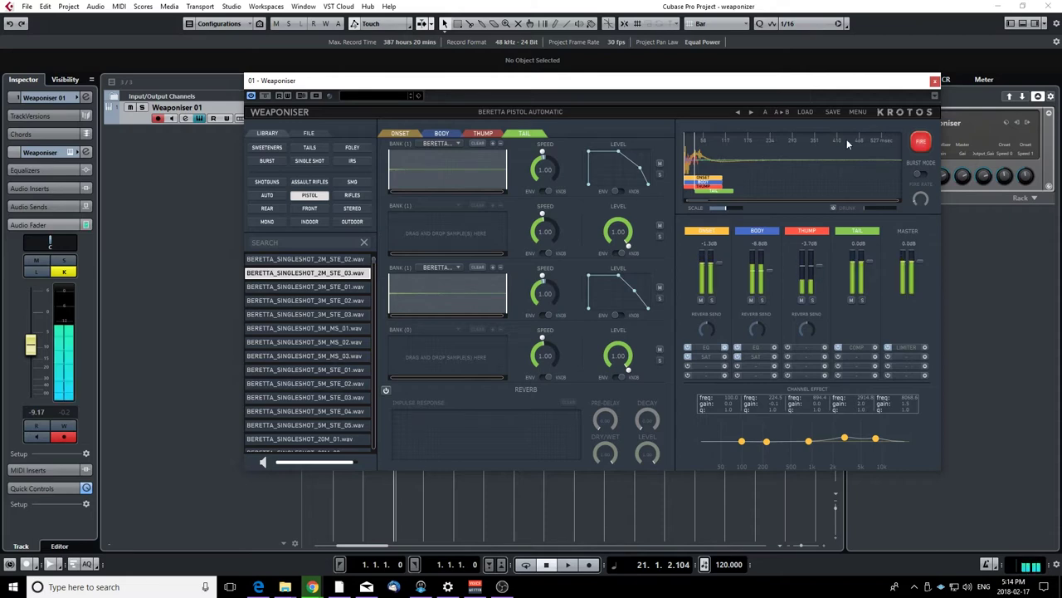
Step: Look through the factory preset categories, including the Real World weapon groups, without loading a preset
click(806, 111)
mouse_move(810, 141)
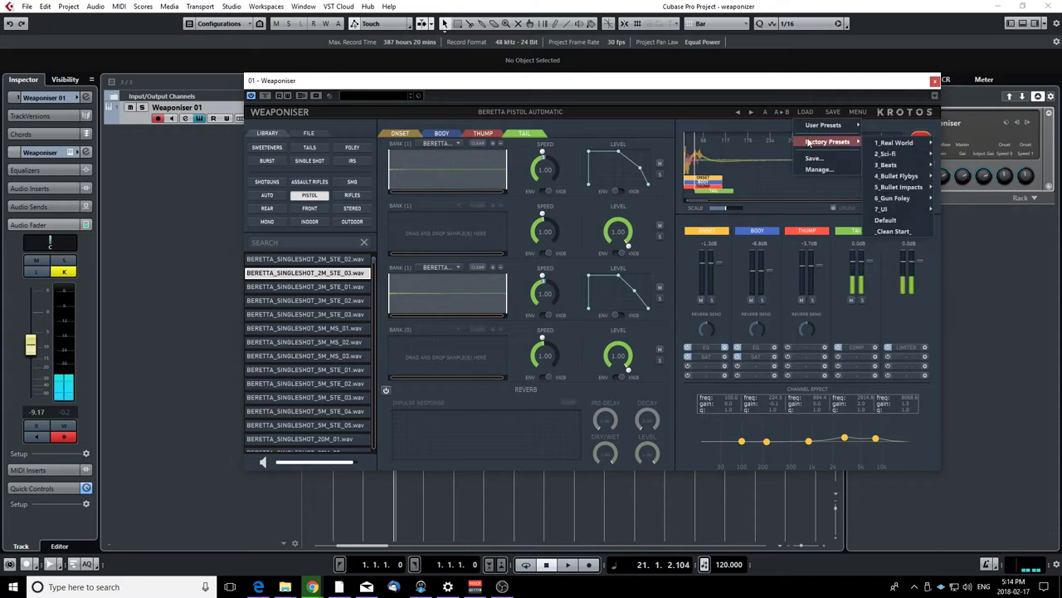
mouse_move(892, 144)
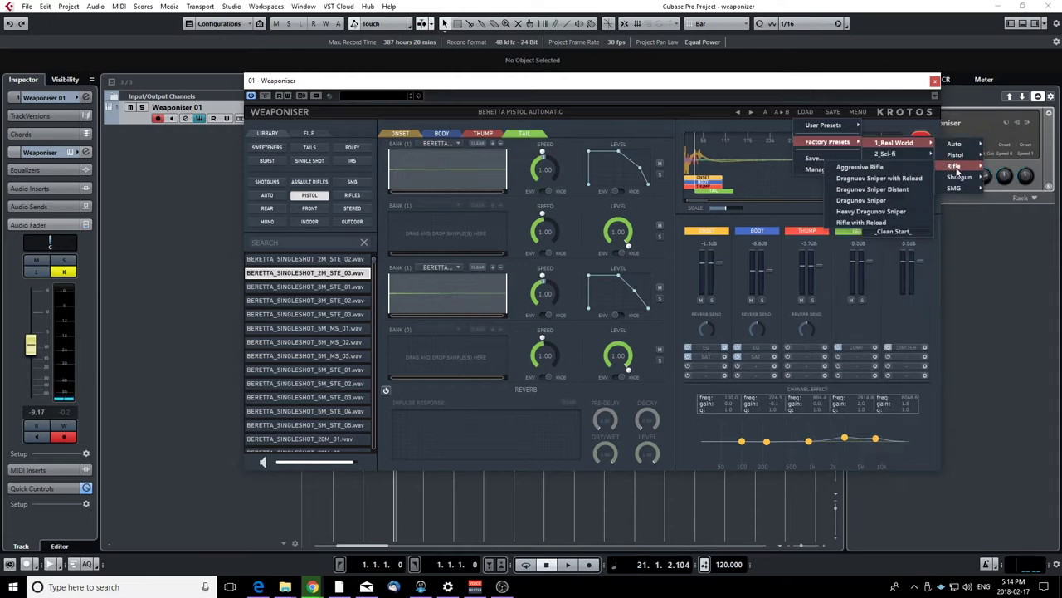
mouse_move(957, 189)
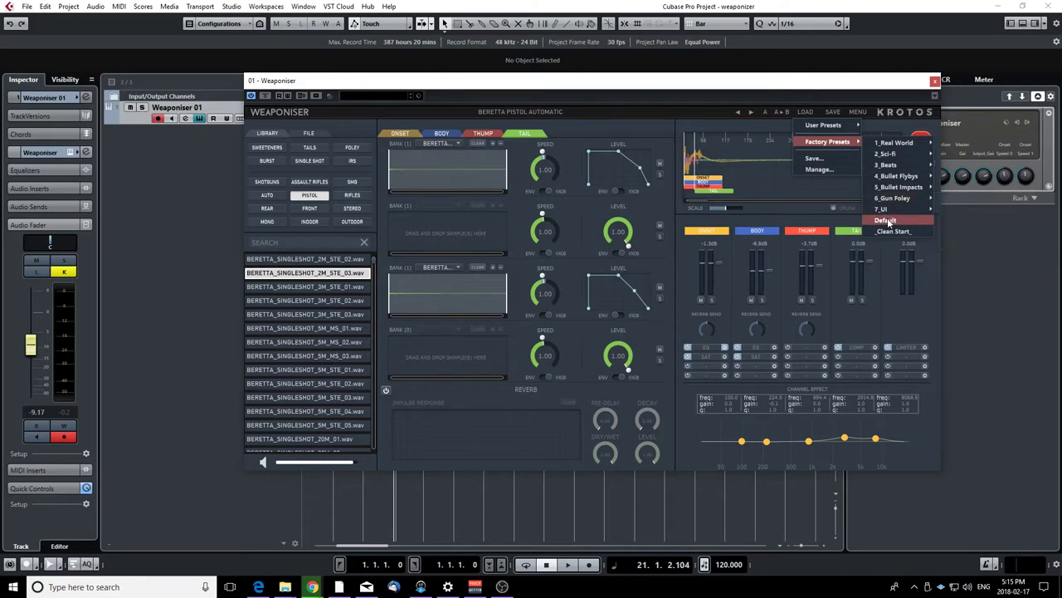
click(574, 113)
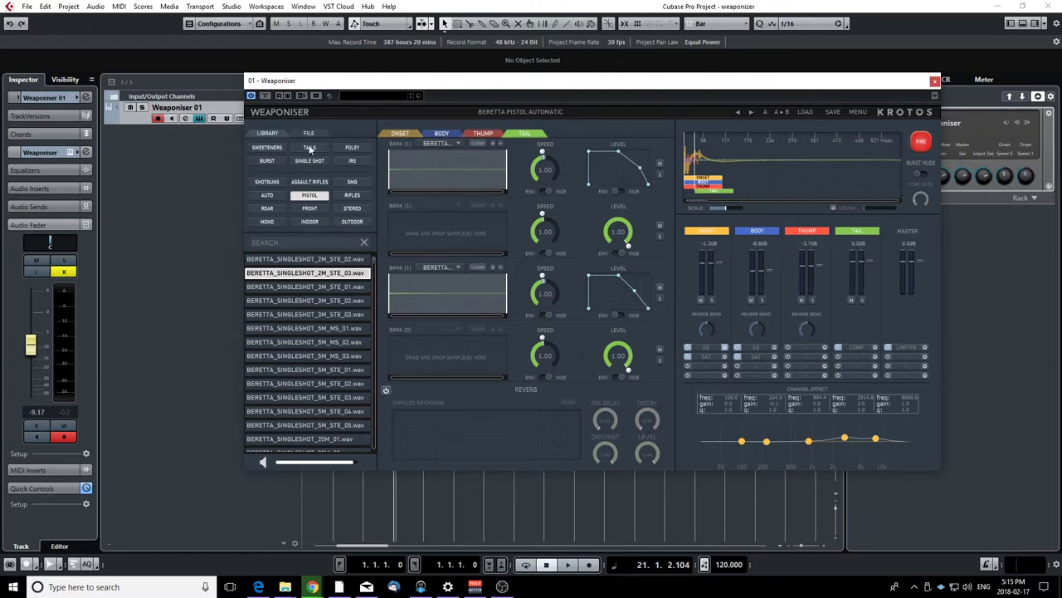
Step: Filter the sample library to Shotguns instead of Pistol and audition several SPAS12 foley and single-shot samples
click(308, 196)
click(266, 181)
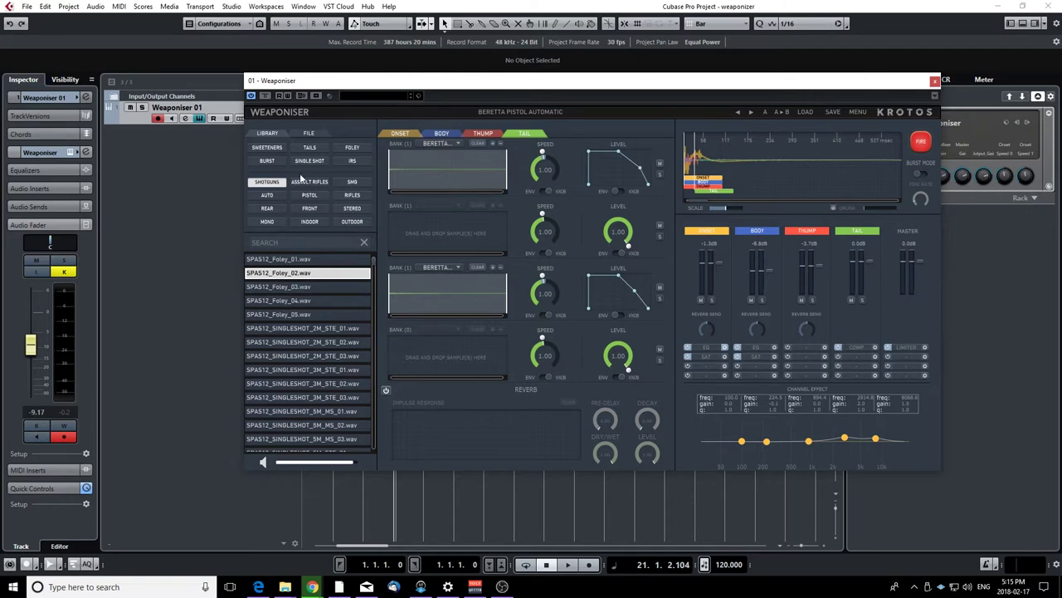
click(283, 287)
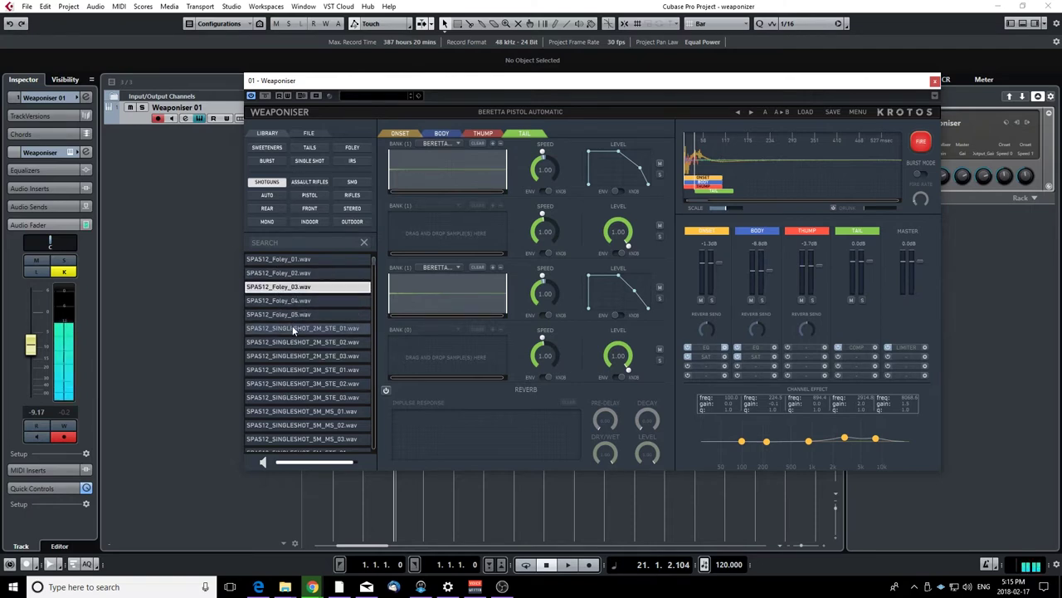
click(293, 328)
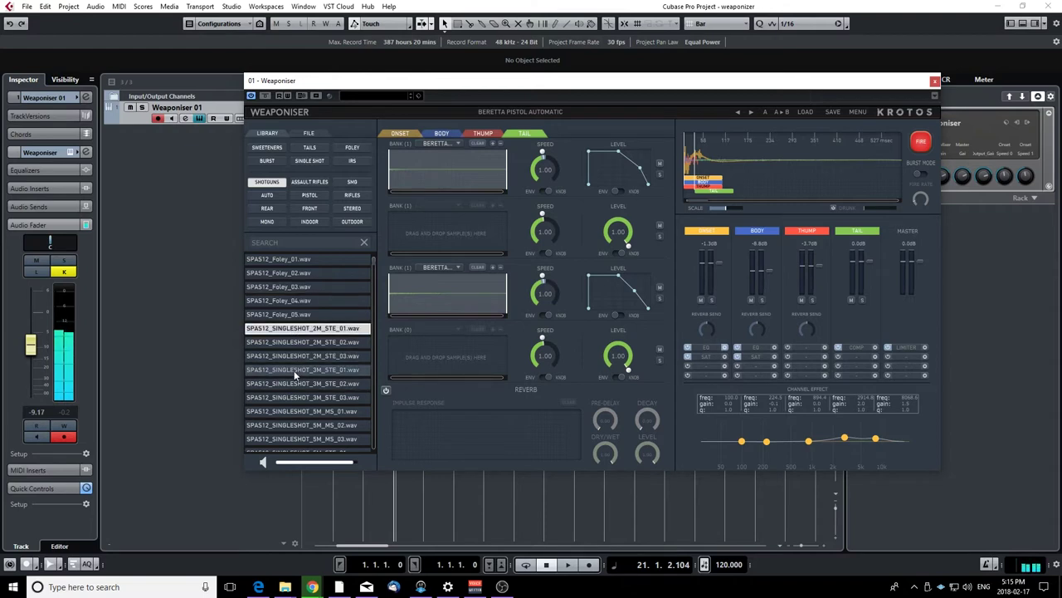
click(294, 370)
click(293, 395)
scroll(308, 393, down, 2)
scroll(307, 337, up, 3)
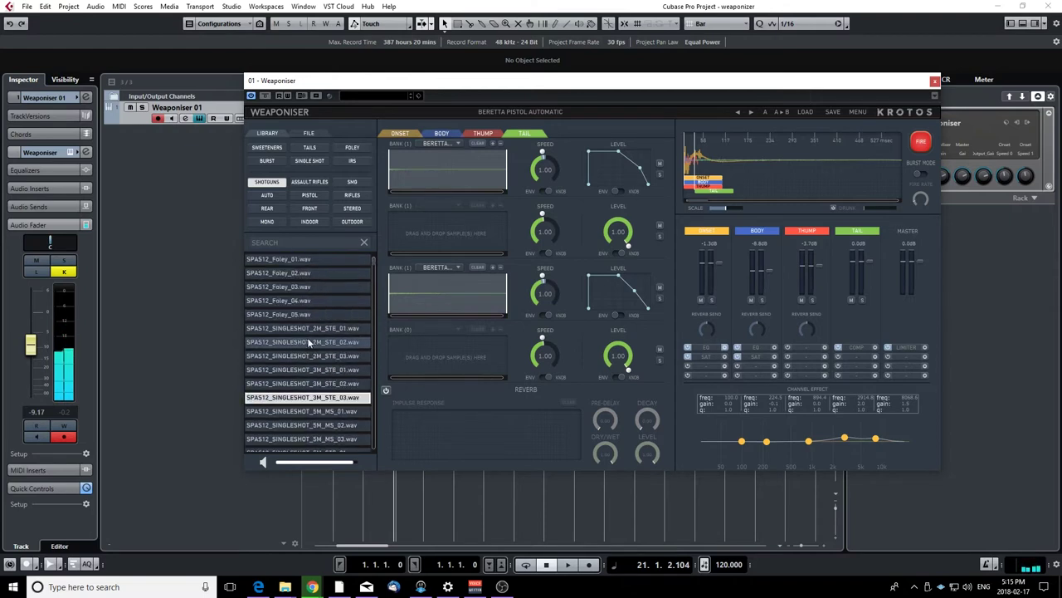
Step: Narrow the shotgun samples to Tails and audition several SPAS12 tail recordings at different distances
click(317, 148)
click(312, 286)
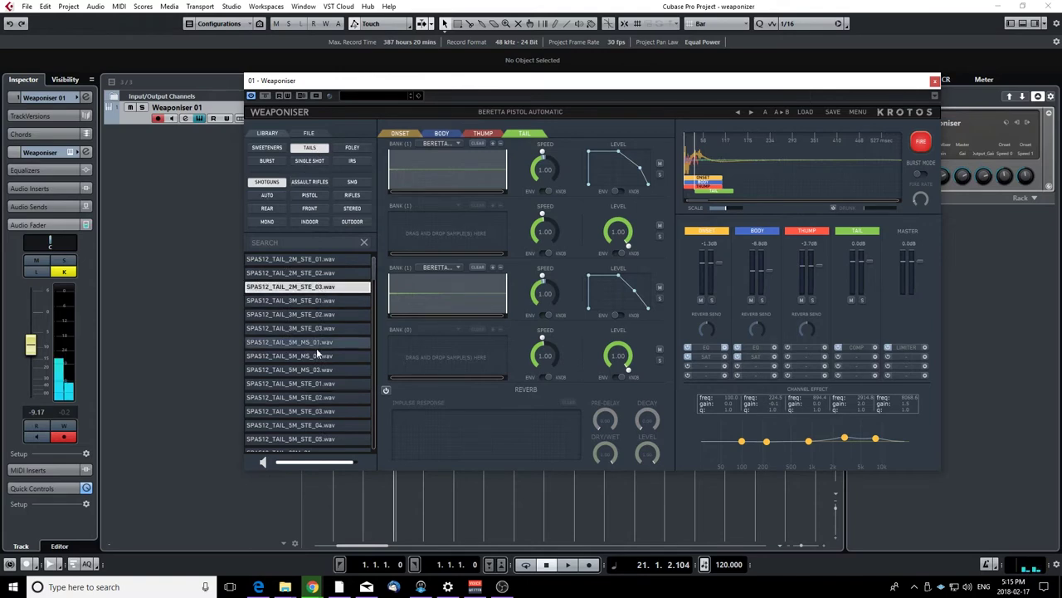
click(316, 345)
click(315, 398)
scroll(314, 398, down, 5)
click(314, 403)
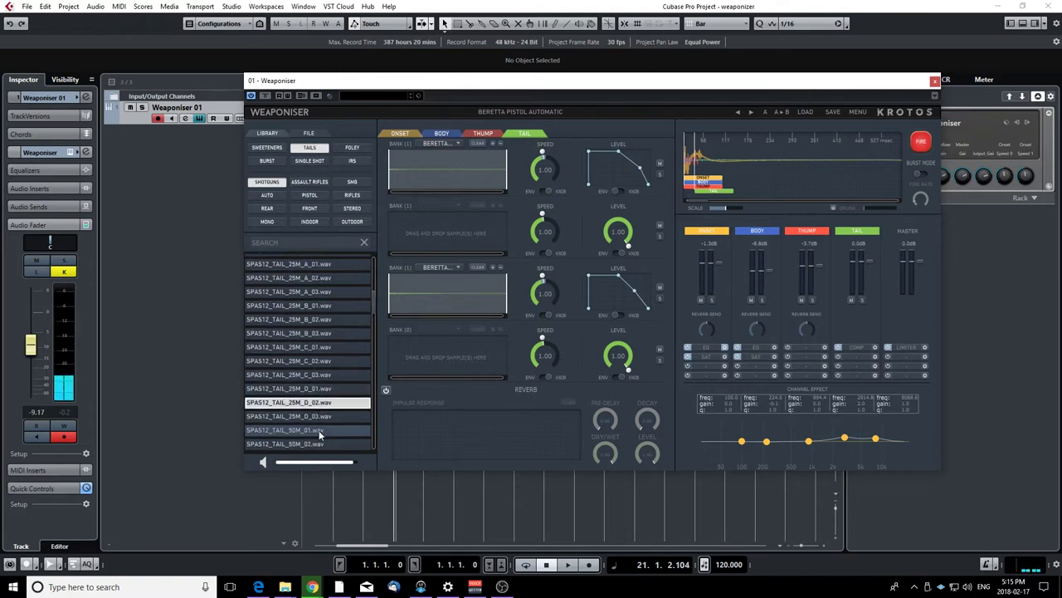
click(319, 430)
scroll(319, 415, down, 5)
click(340, 378)
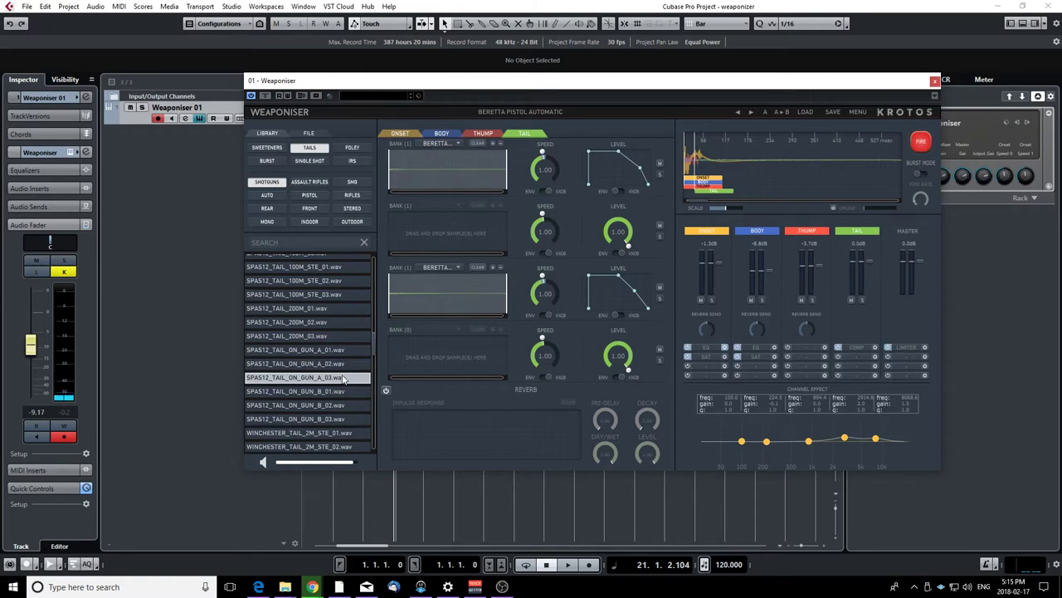
scroll(342, 373, up, 10)
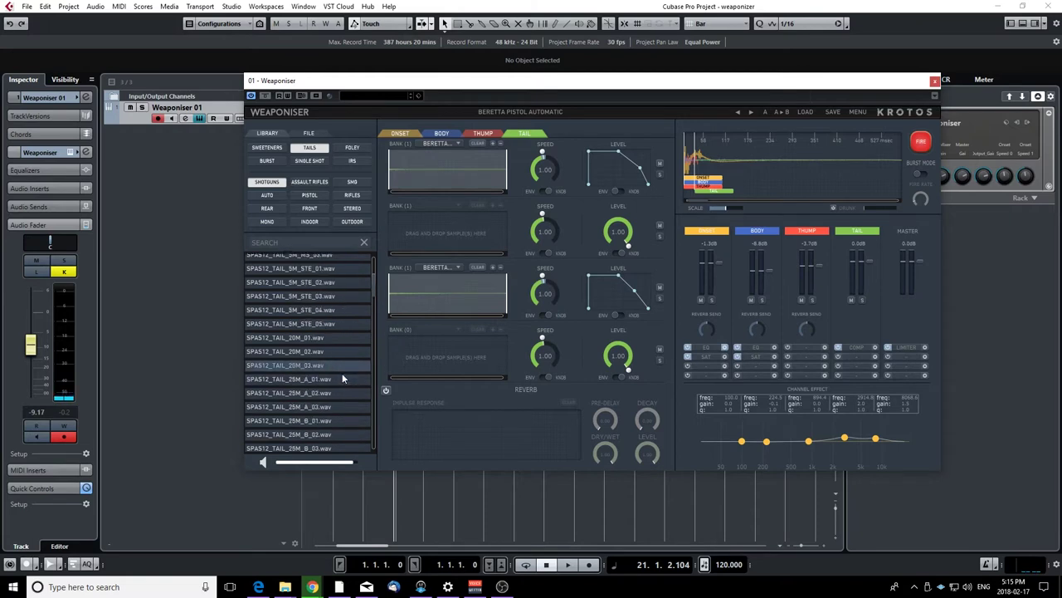
Step: Clear the library's sample filters and show the Onset section's sample banks
click(311, 147)
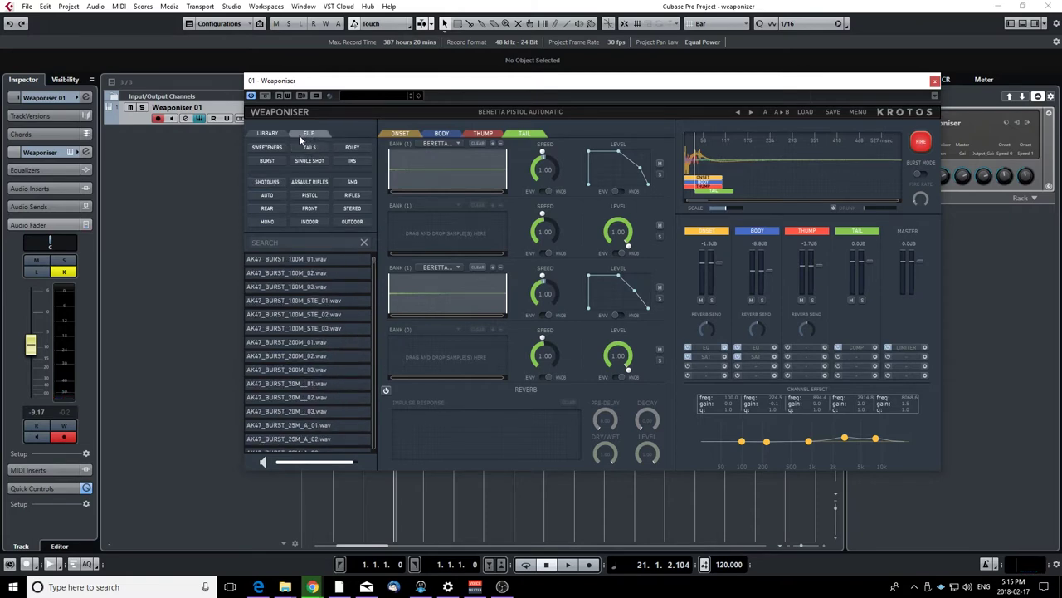
click(310, 133)
click(400, 133)
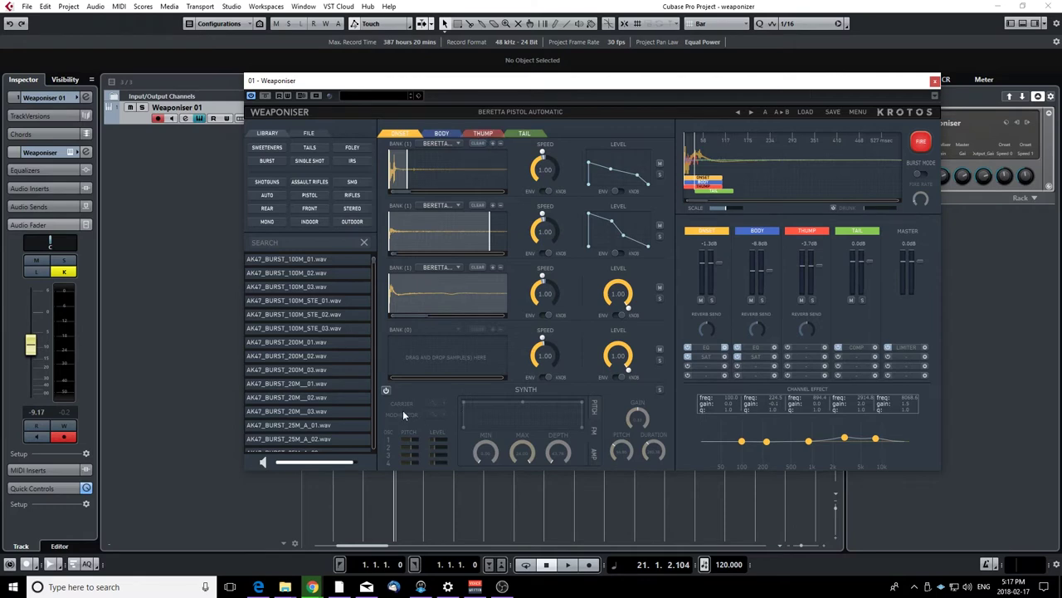
Step: Try the sci-fi automatic presets Air Powered Machinegun and AK Charged Triple Burst, firing each one
click(806, 114)
mouse_move(815, 142)
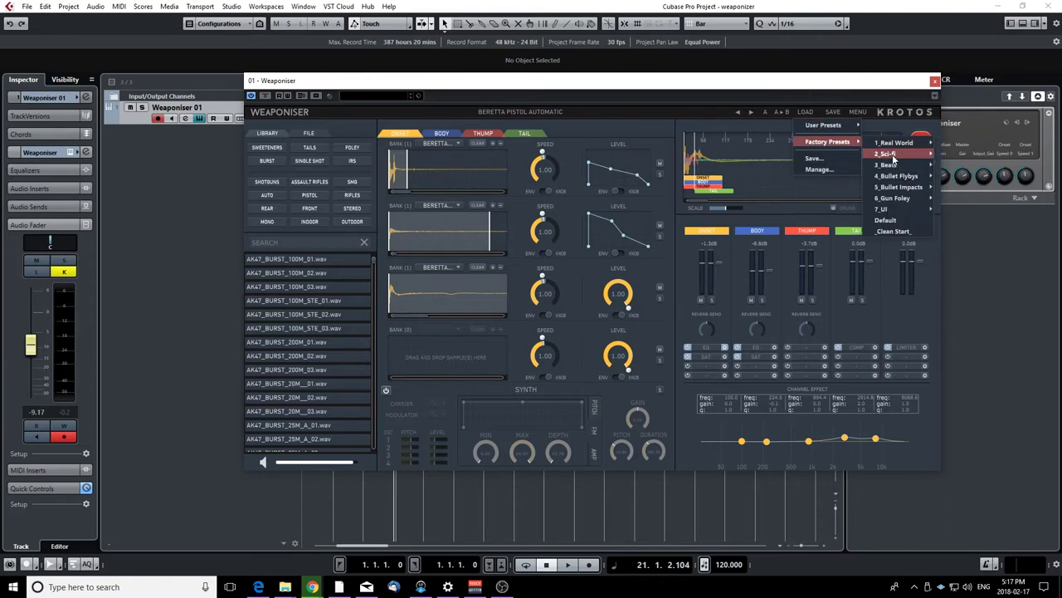
mouse_move(893, 156)
mouse_move(960, 157)
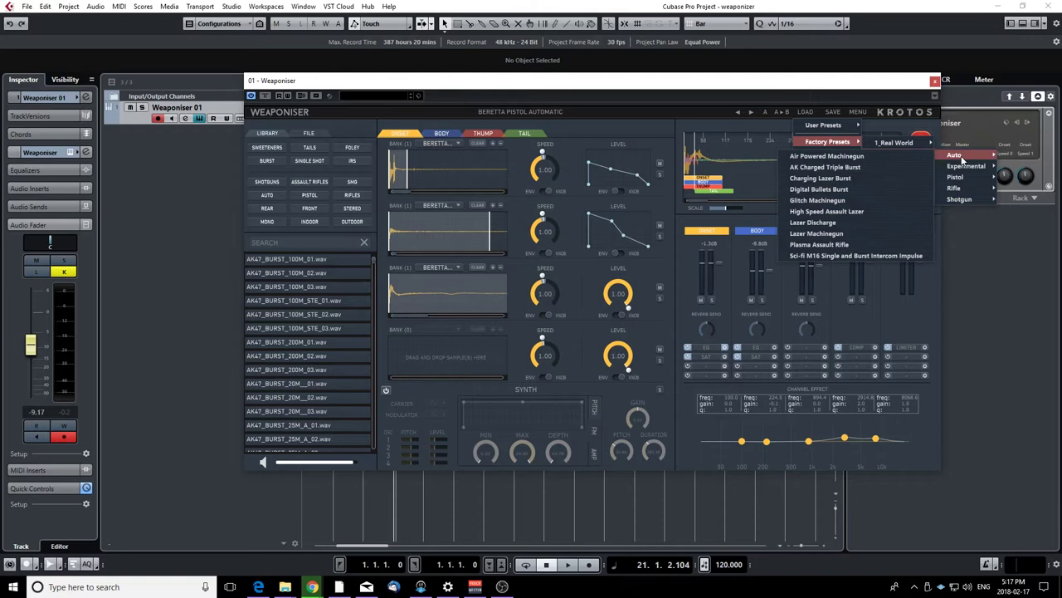
click(882, 155)
click(921, 144)
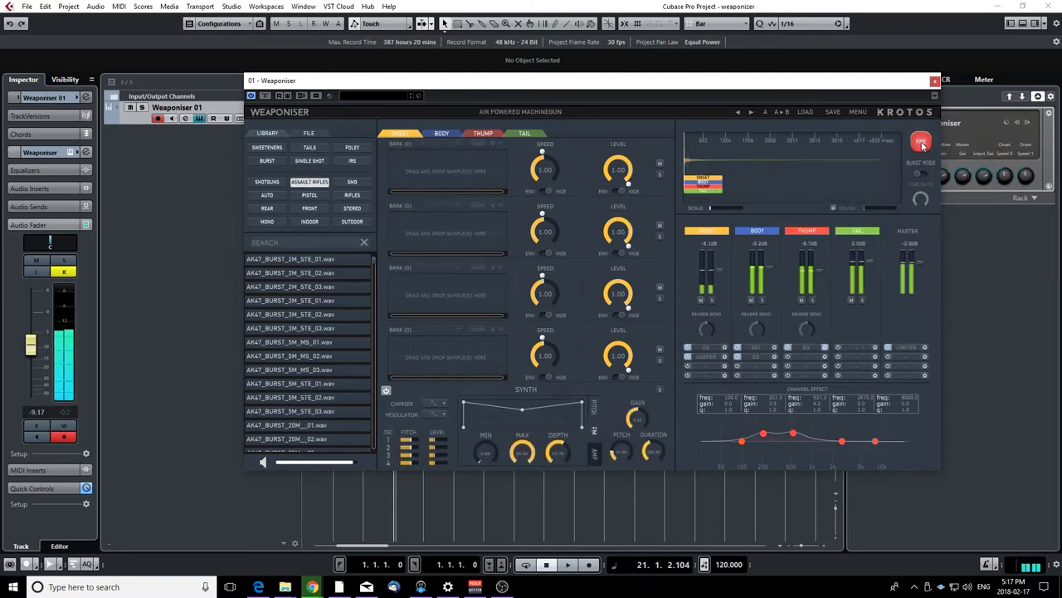
click(921, 144)
click(922, 144)
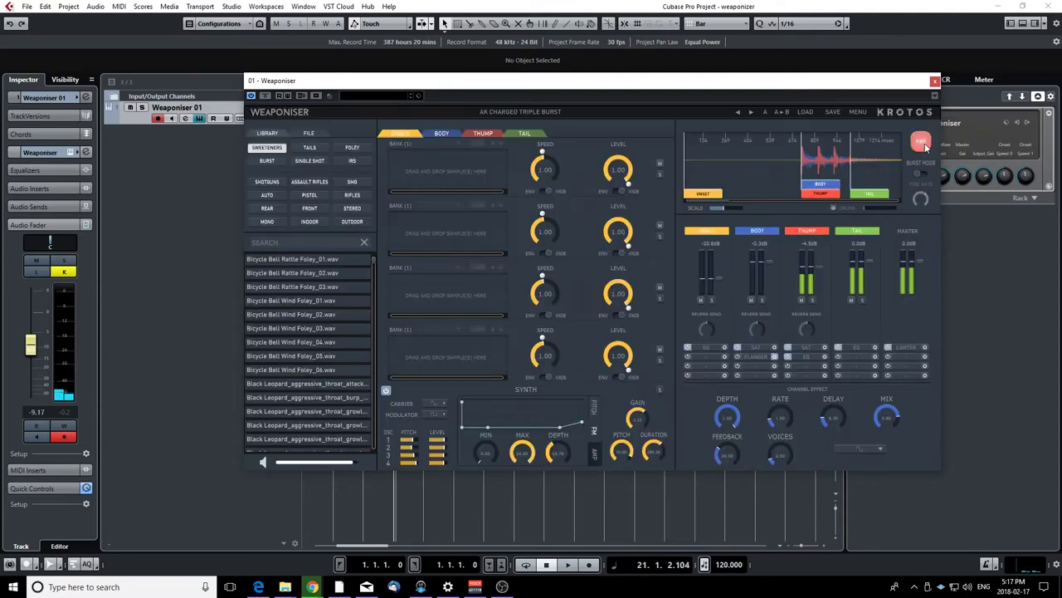
click(923, 145)
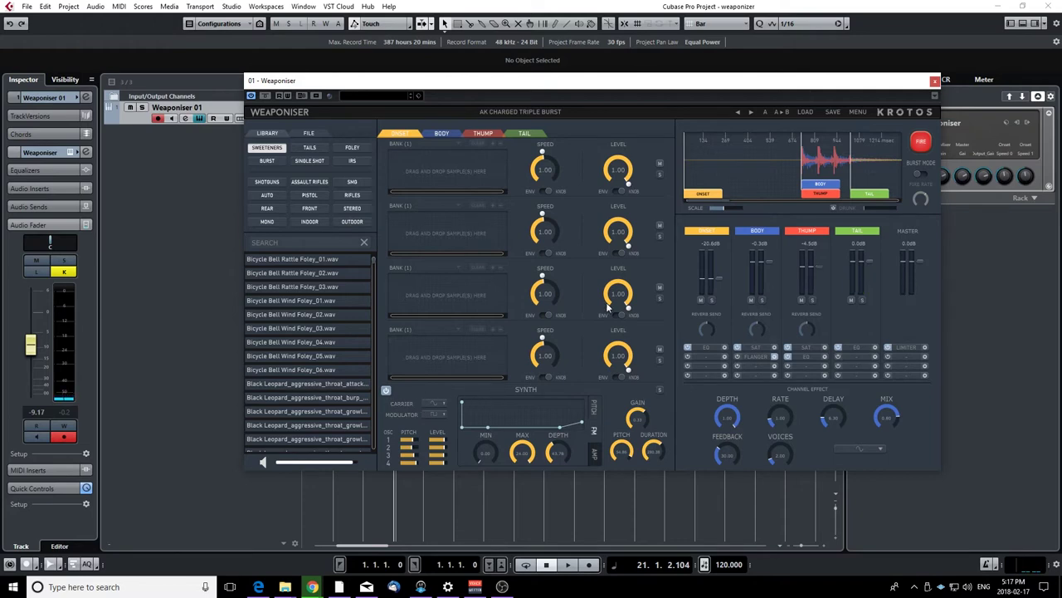
Step: Load the Real World pistol preset Beretta Pistol Automatic and view the first Onset bank's sample list
click(805, 112)
mouse_move(822, 142)
mouse_move(859, 148)
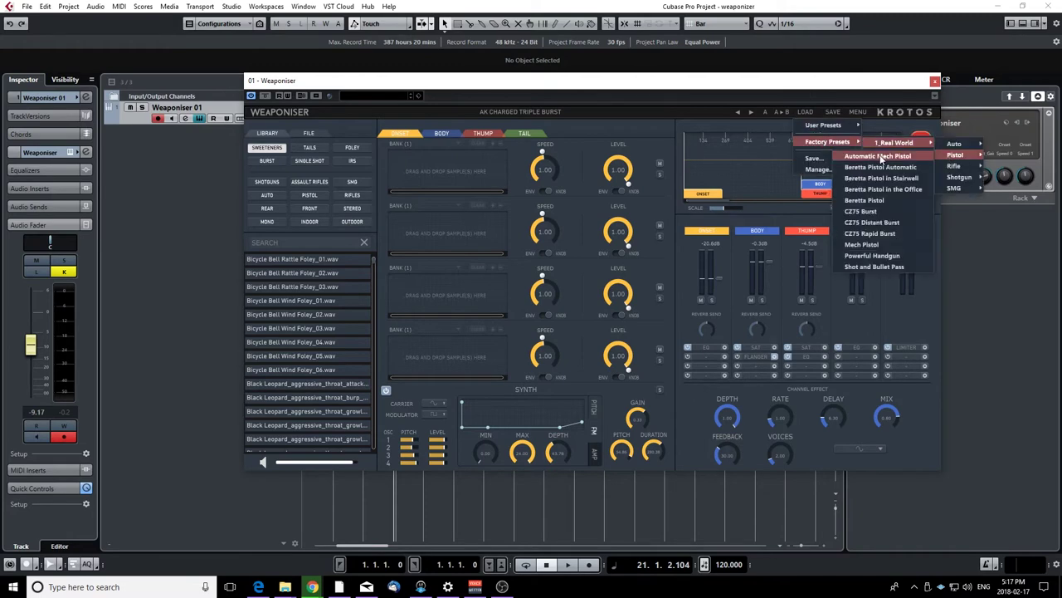
click(879, 162)
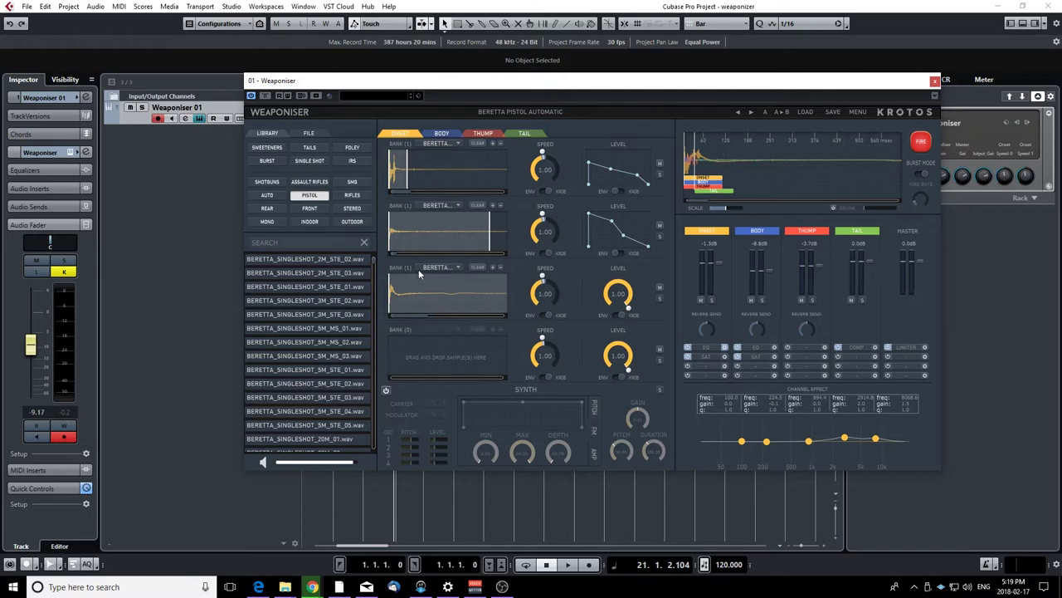
click(444, 143)
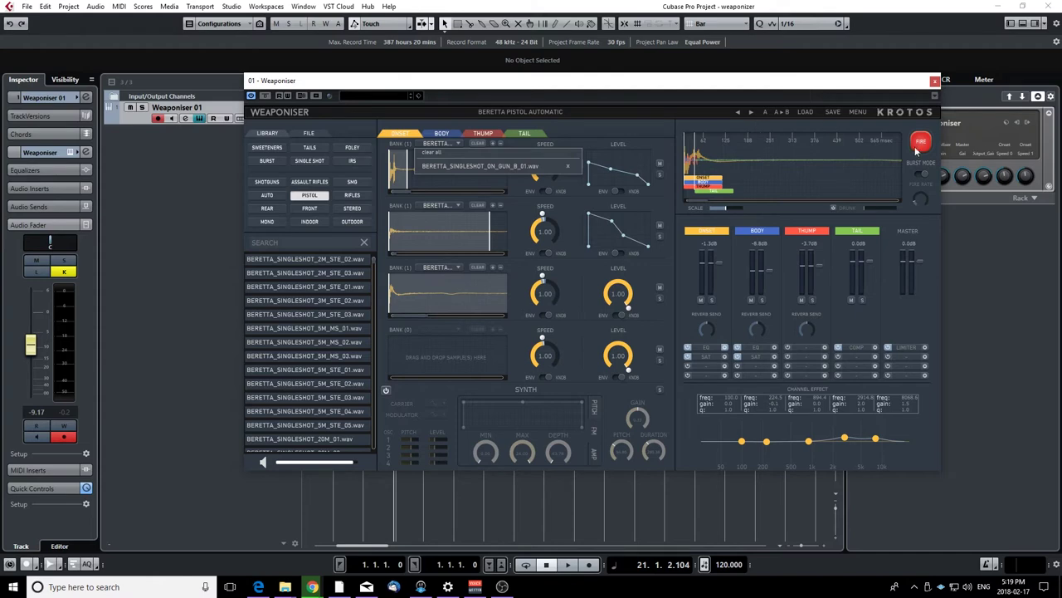
click(571, 160)
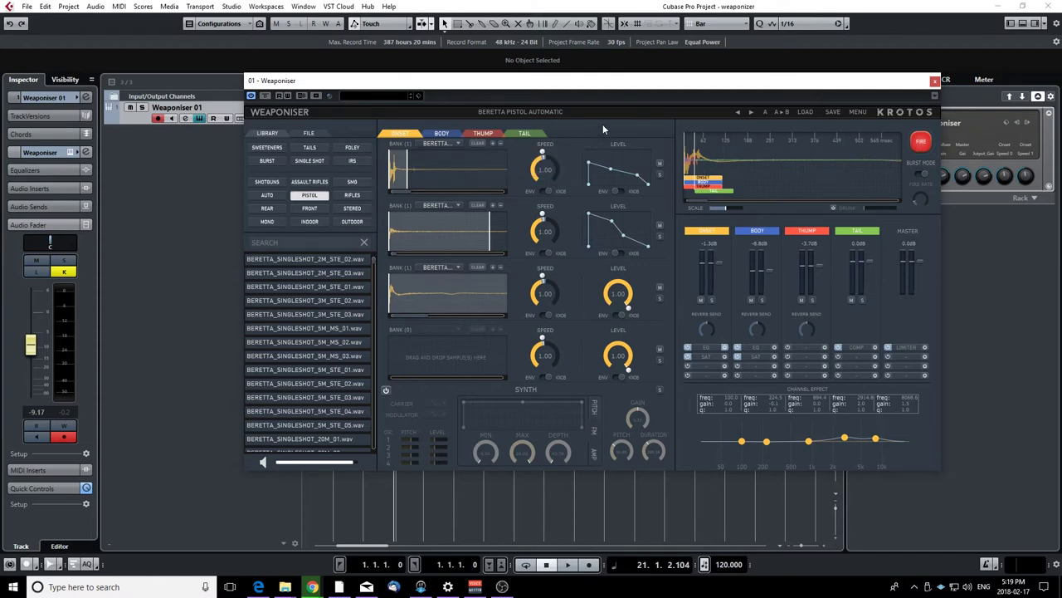
Step: Switch the first Onset bank's level from envelope to knob control and audition the bank soloed along with the Onset channel
click(617, 193)
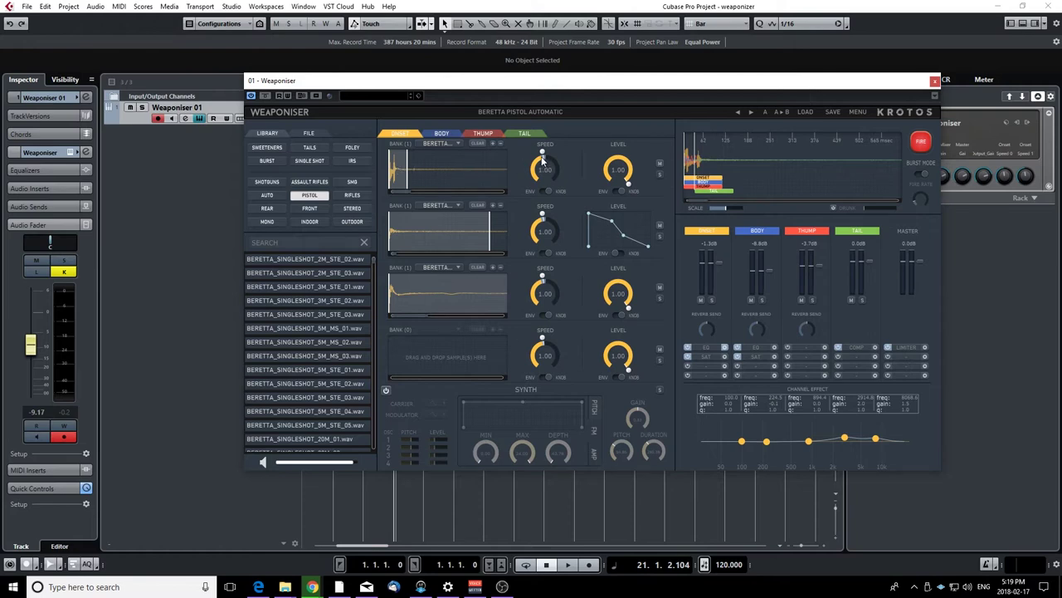
click(923, 142)
click(921, 143)
click(921, 145)
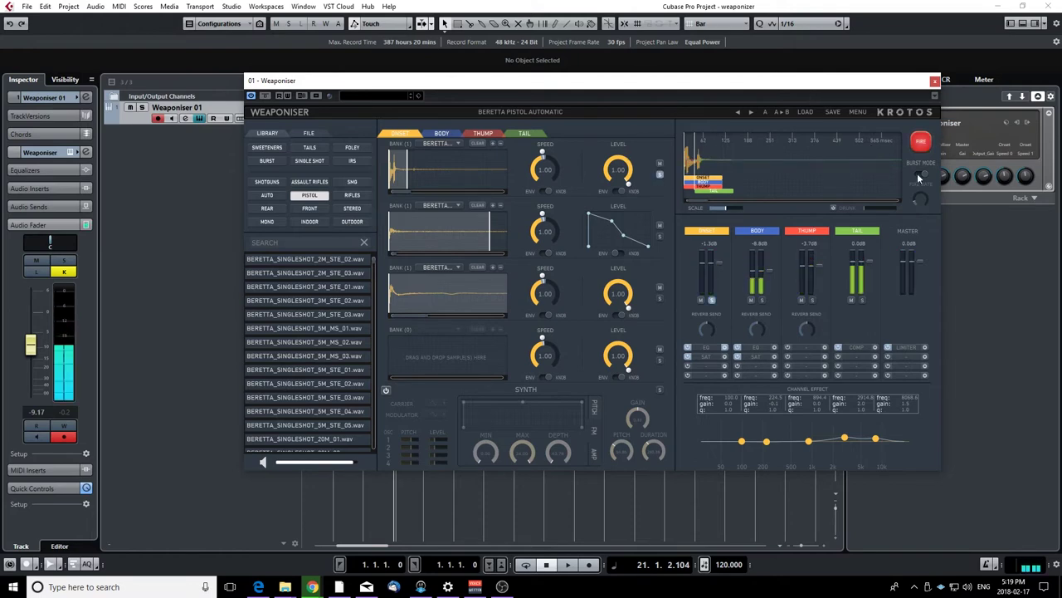
click(920, 145)
click(919, 144)
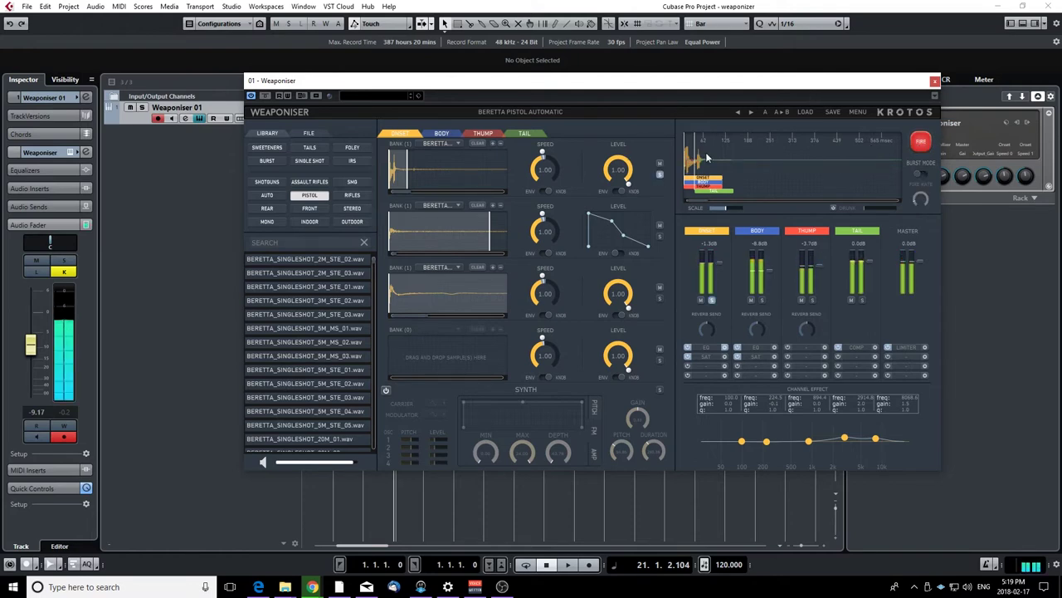
Step: Try the first Onset bank's speed at 0.67 and 0.29, firing the weapon at each setting
drag(544, 167, 545, 187)
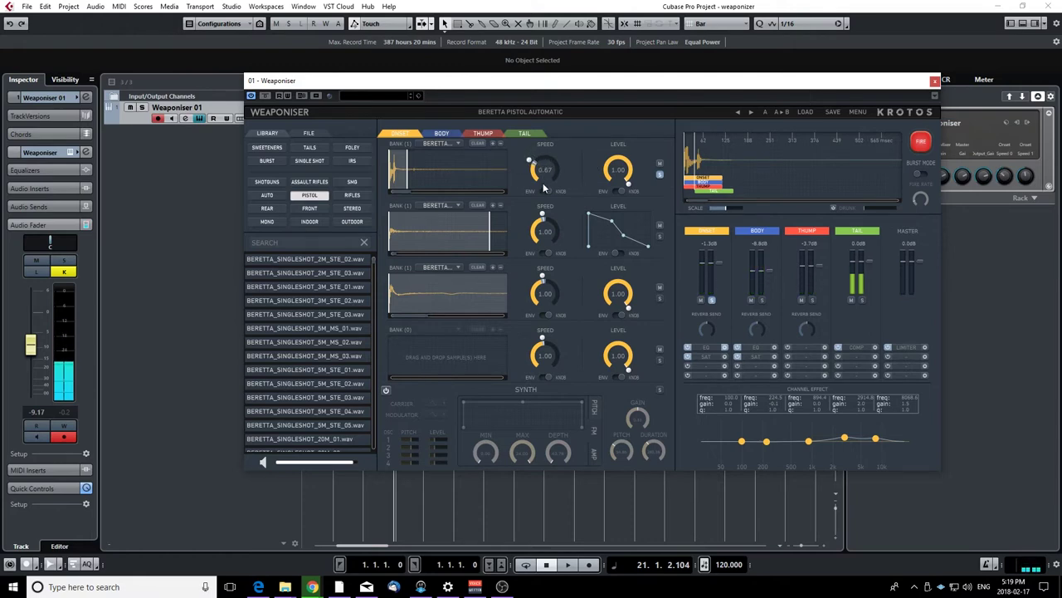
click(917, 143)
click(917, 142)
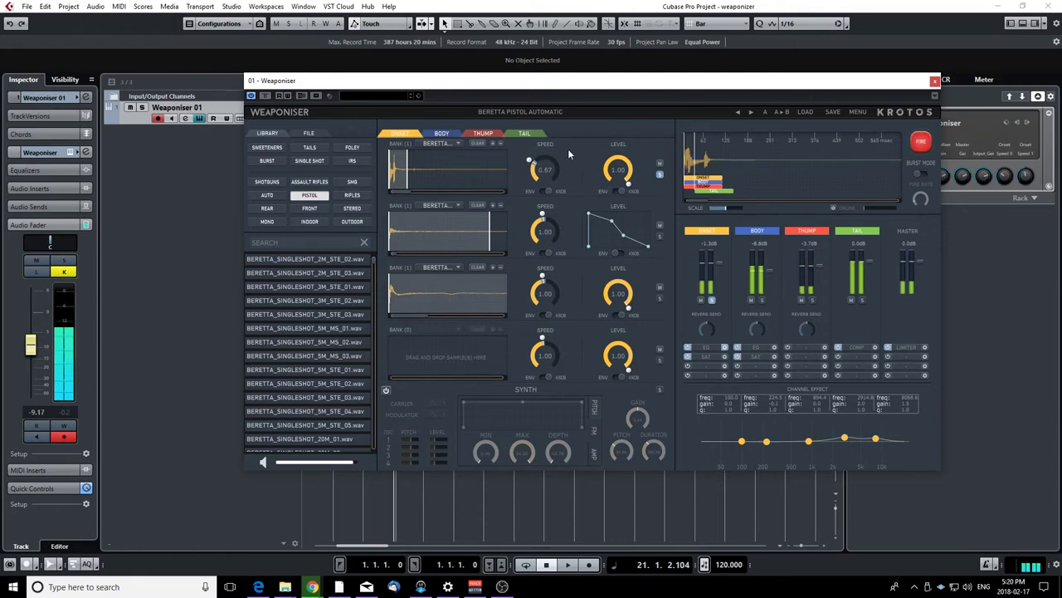
drag(537, 160, 537, 184)
click(921, 143)
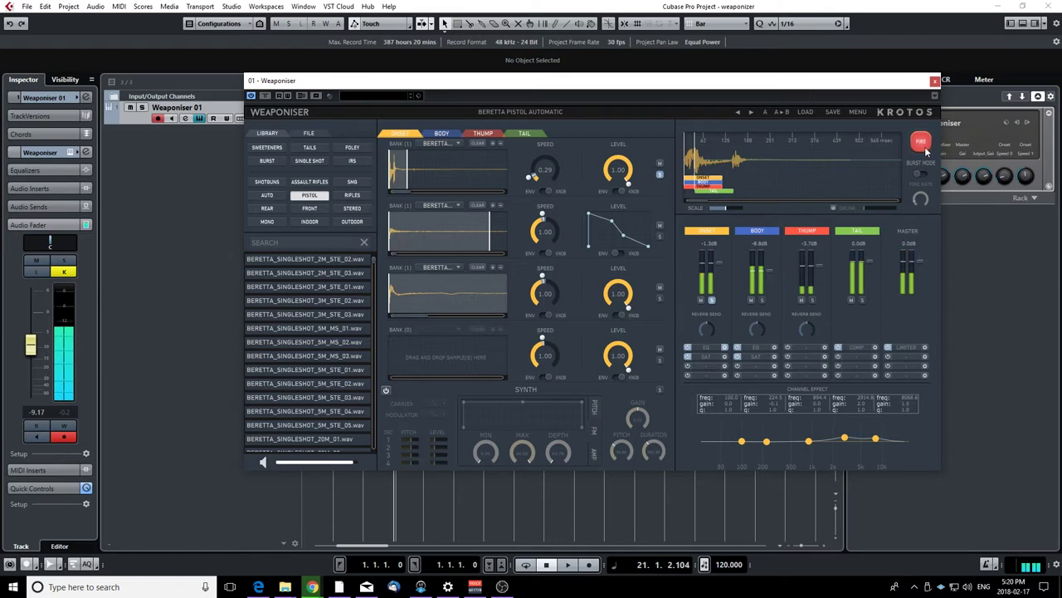
click(921, 142)
click(923, 145)
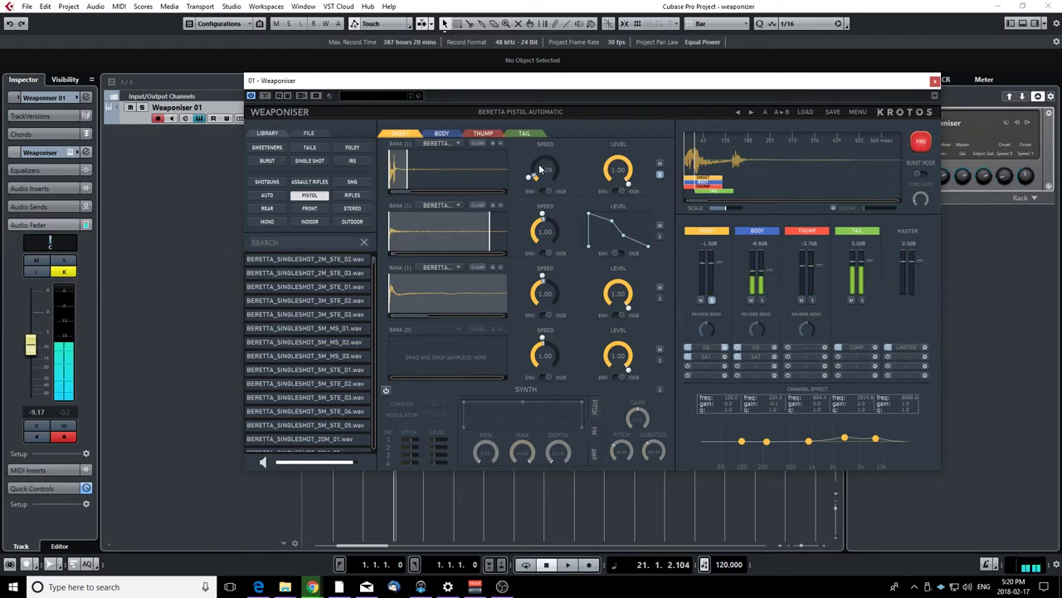
Step: Set the first Onset bank's speed to 1.03 and its level to 0.68, firing the weapon after each change
mouse_move(537, 161)
mouse_down()
mouse_move(537, 133)
mouse_move(543, 154)
mouse_up()
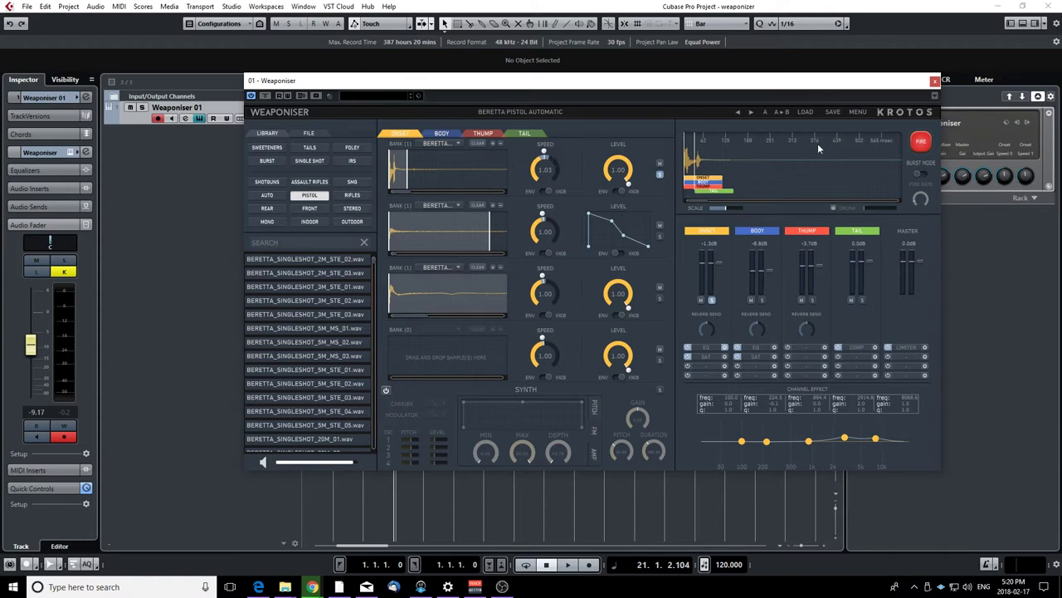
click(921, 142)
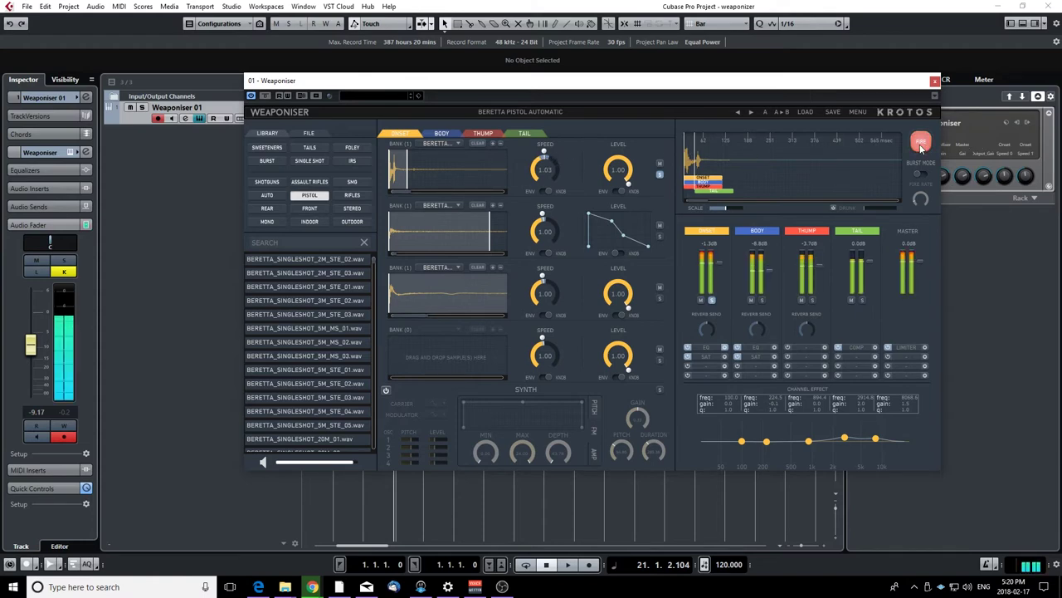
mouse_move(619, 170)
mouse_down()
mouse_move(606, 206)
mouse_move(623, 191)
mouse_up()
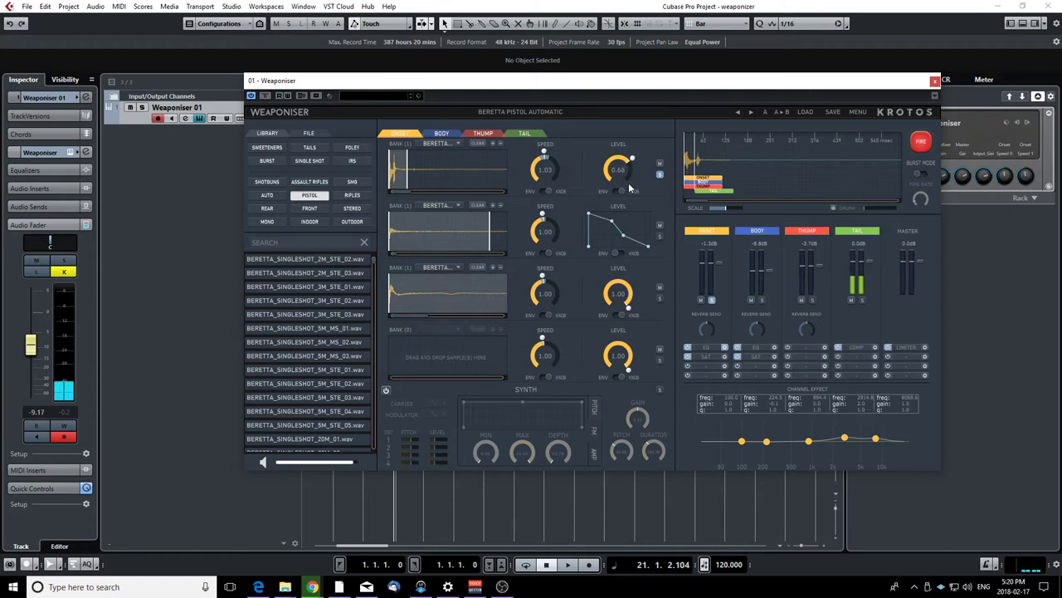
click(926, 149)
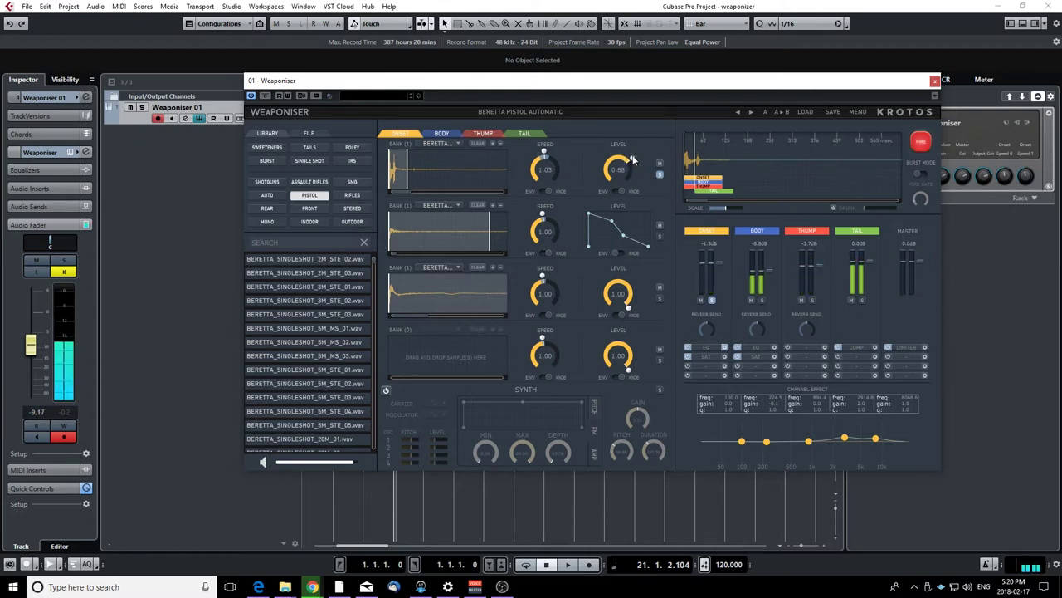
Step: Switch the first Onset bank's speed to envelope control, lower a point early in the envelope, and fire the weapon
click(924, 143)
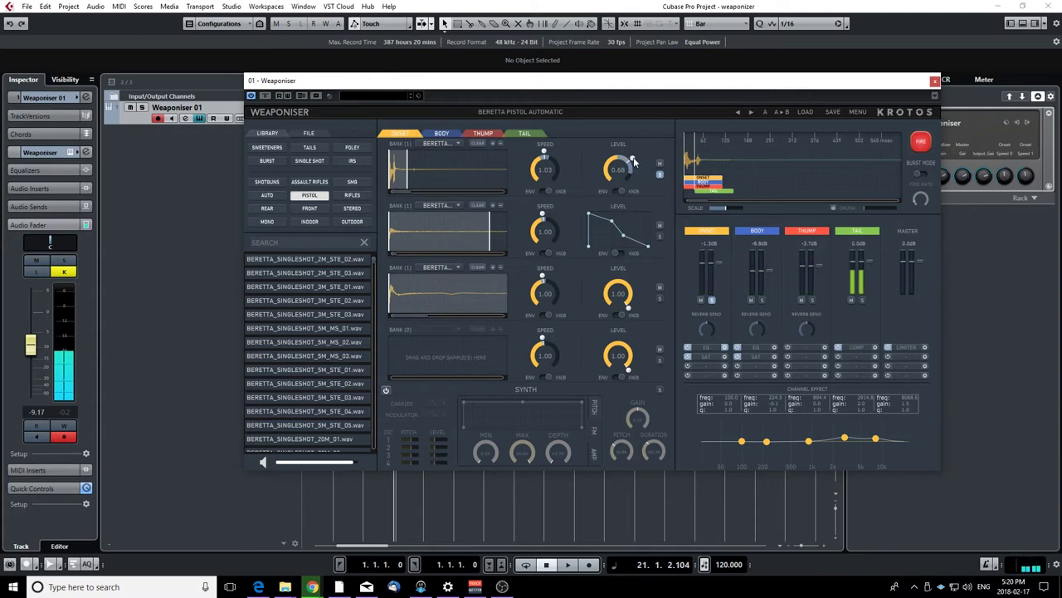
click(543, 193)
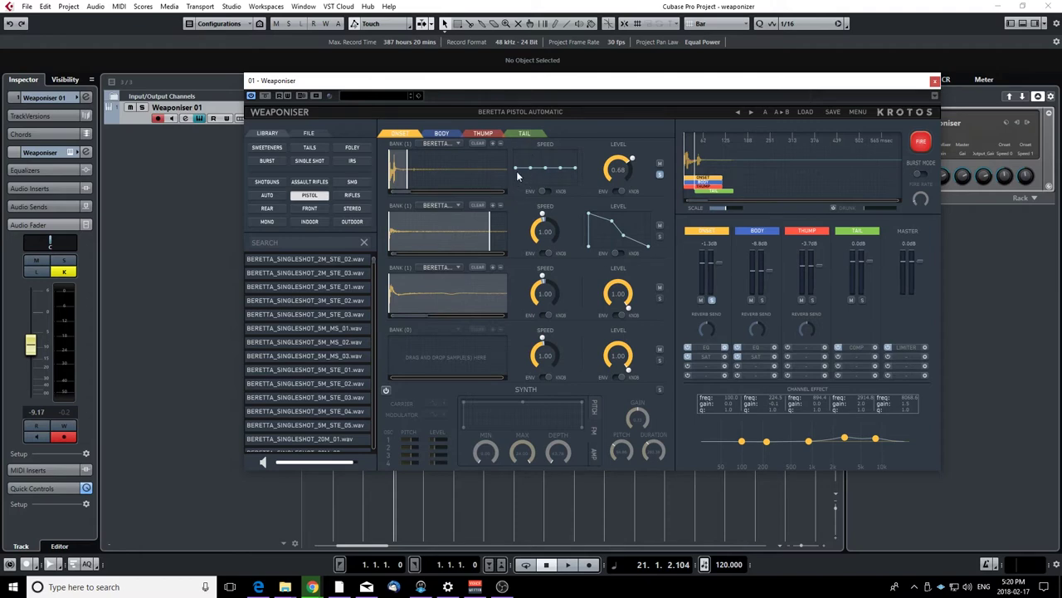
mouse_move(530, 168)
mouse_down()
mouse_move(519, 152)
mouse_move(530, 185)
mouse_up()
click(924, 143)
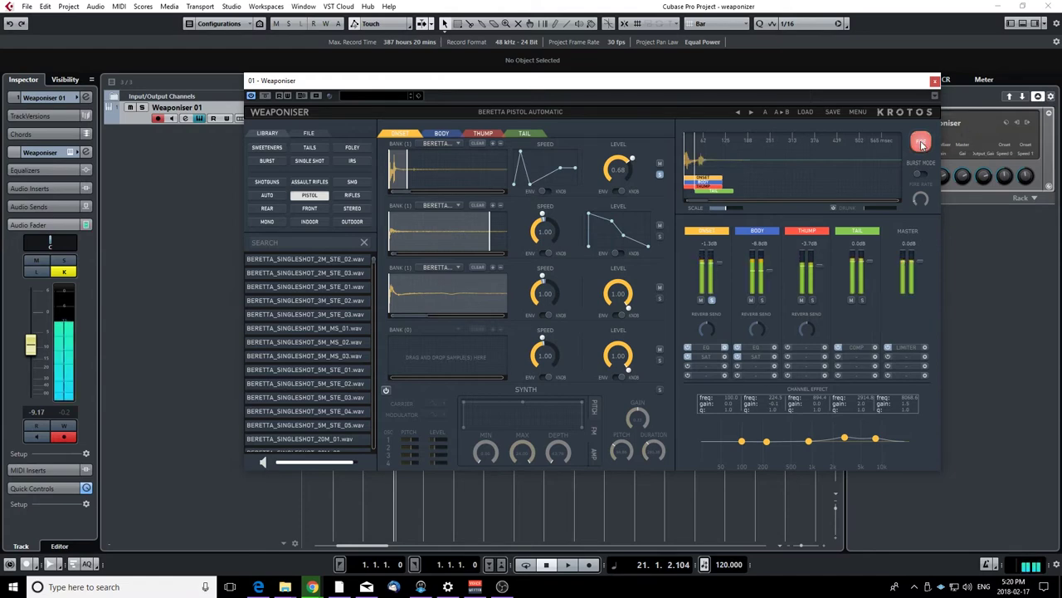
Step: Reshape the first Onset bank's speed envelope to start high and drop steeply, firing the weapon repeatedly to audition it
mouse_move(515, 187)
mouse_down()
mouse_move(521, 151)
mouse_move(514, 185)
mouse_up()
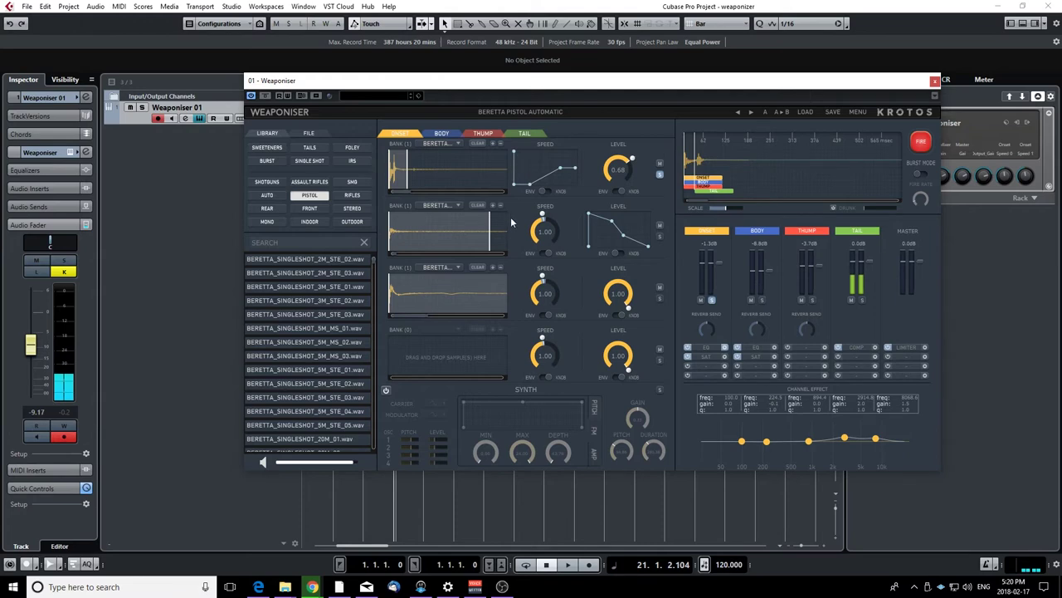
click(919, 144)
click(920, 144)
click(919, 144)
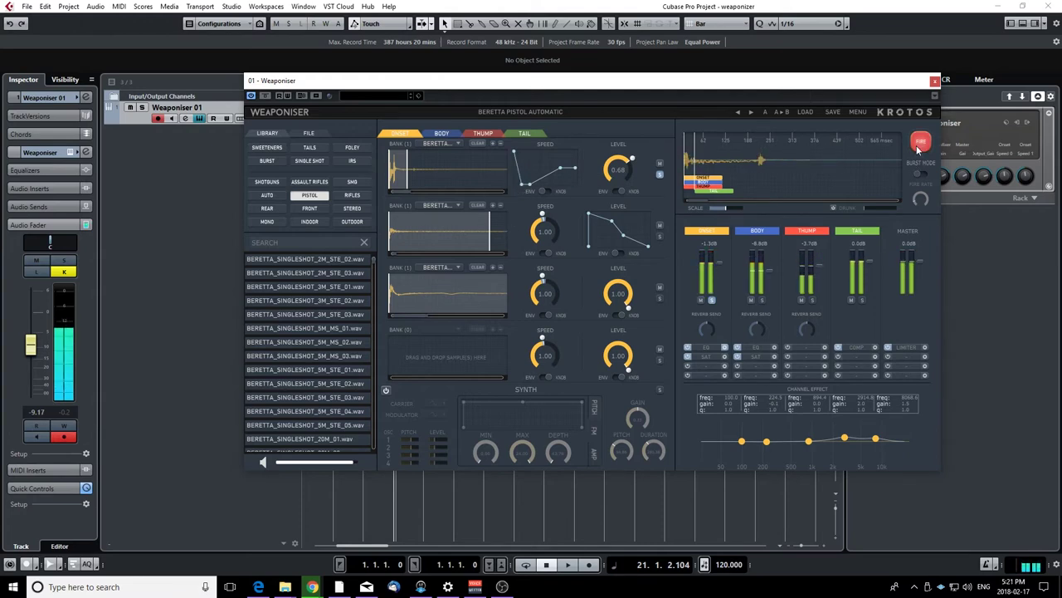
click(920, 144)
click(918, 146)
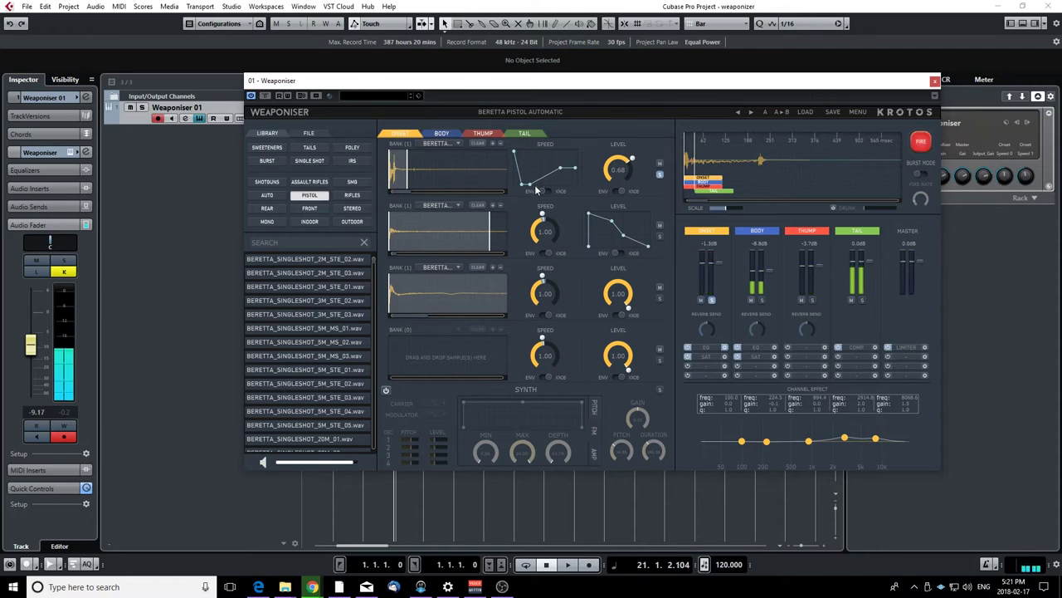
Step: Return the first Onset bank's speed and level to knob control and take the bank out of solo
click(623, 191)
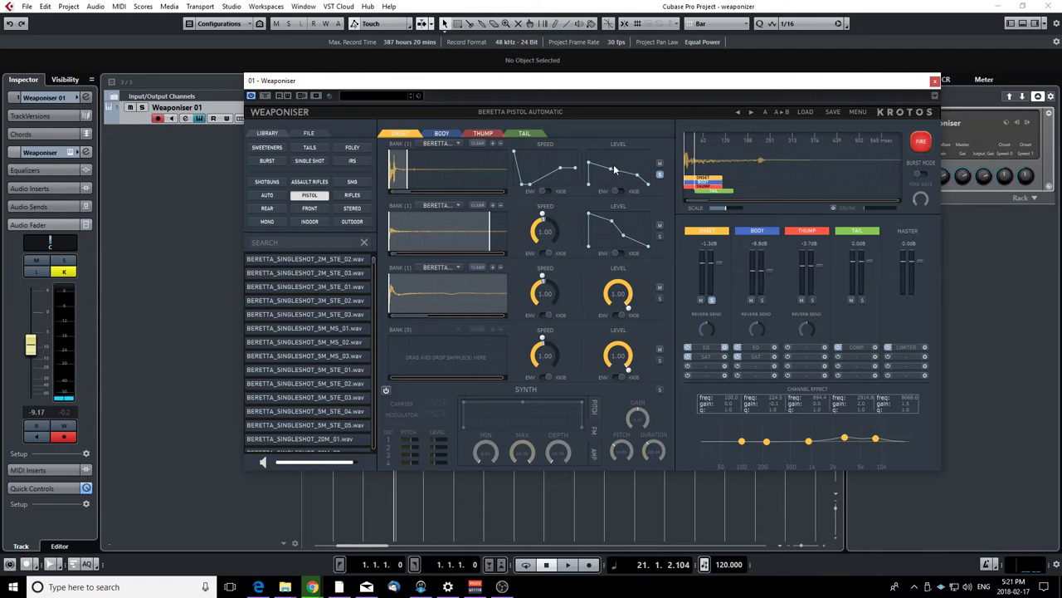
key(ctrl+z)
click(660, 174)
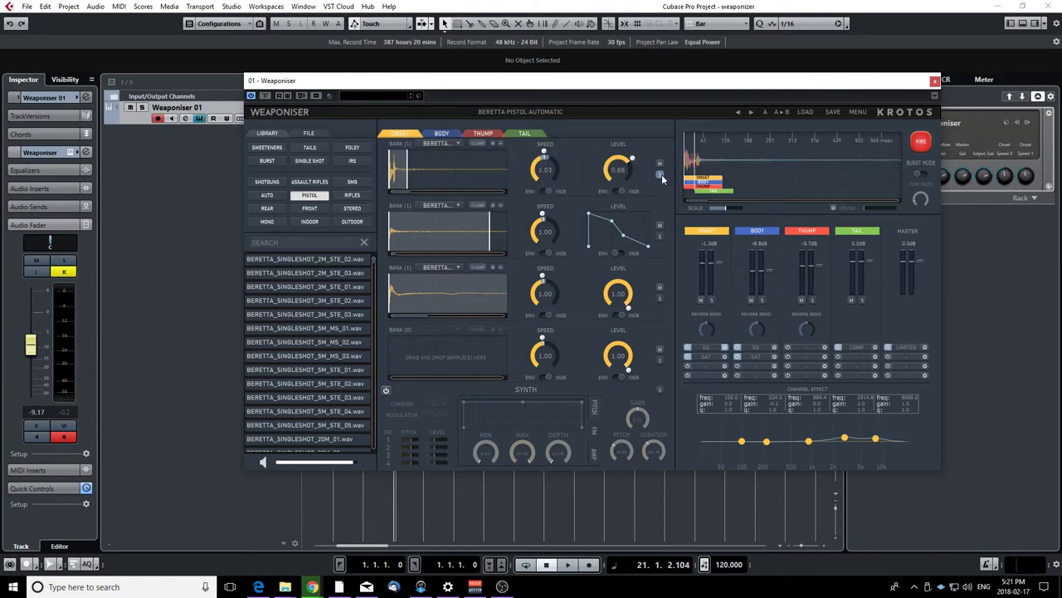
Step: Audition the remaining Onset banks by soloing them one at a time and firing the weapon
click(660, 236)
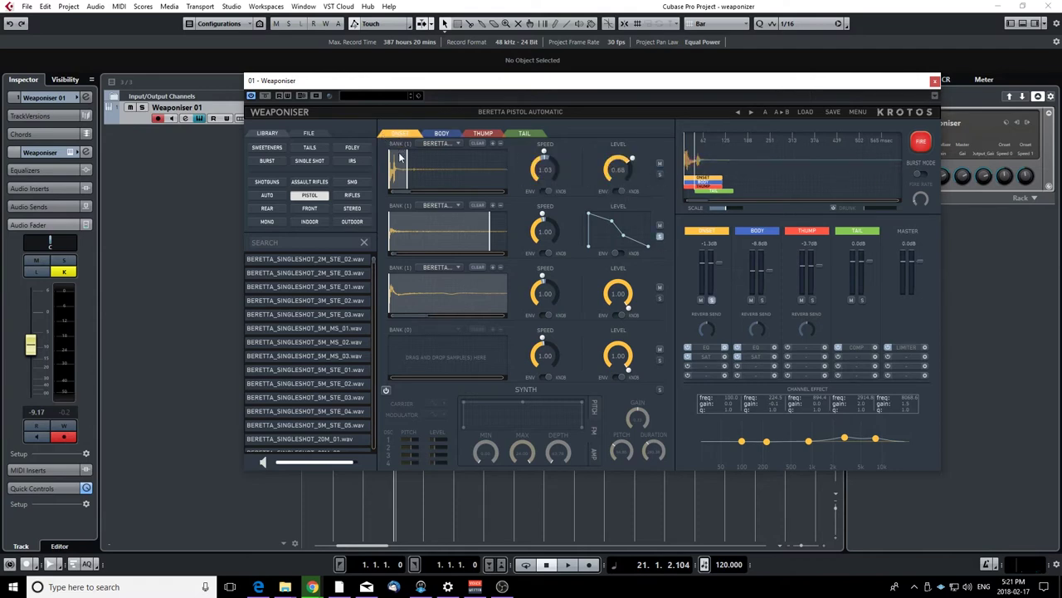
click(919, 141)
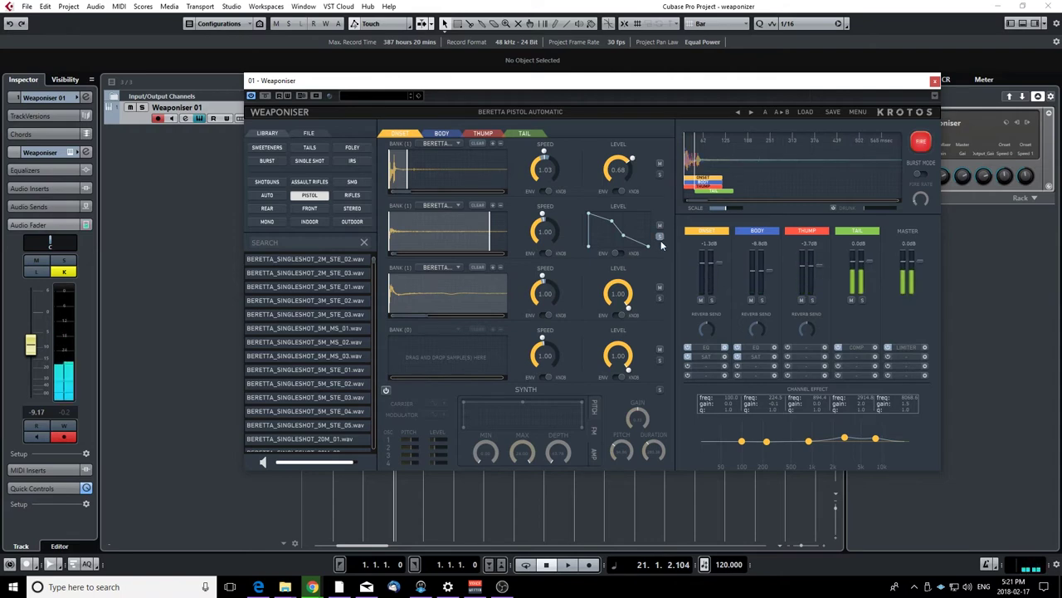
click(661, 297)
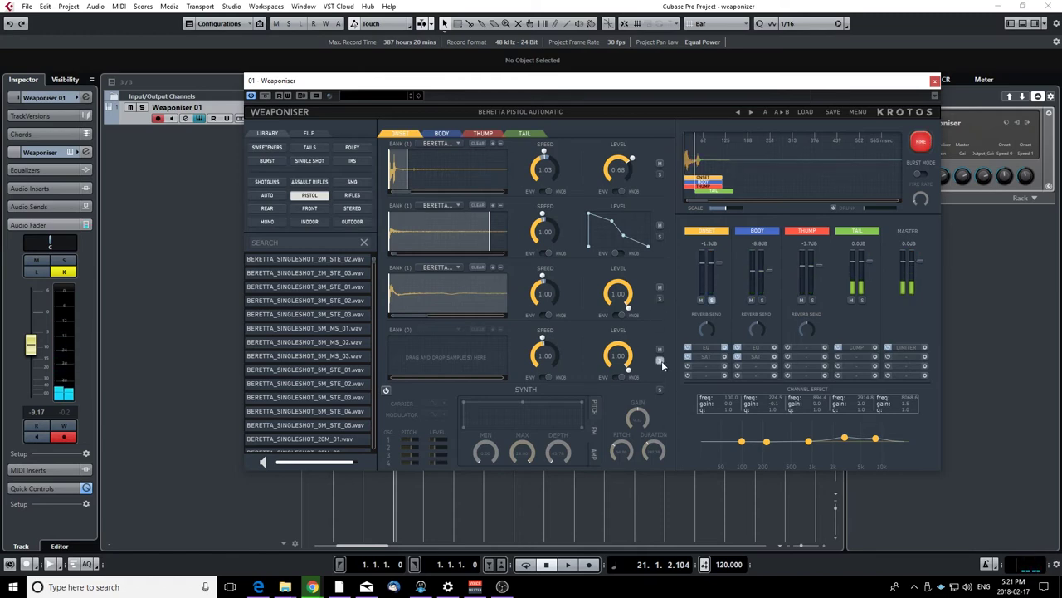
Step: Show the Body layer's banks and audition the Body channel soloed
click(443, 135)
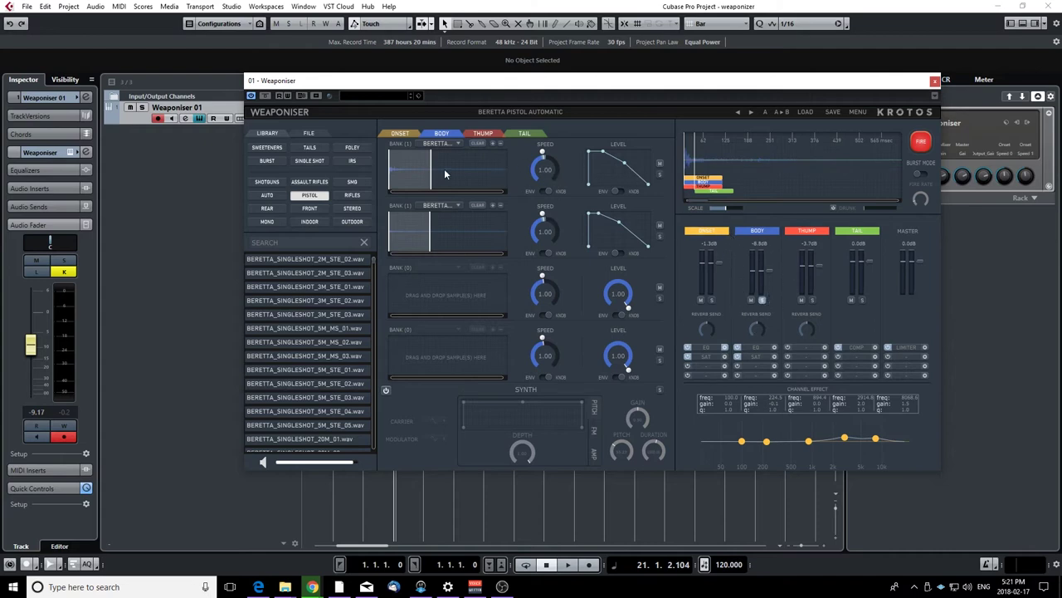
click(923, 143)
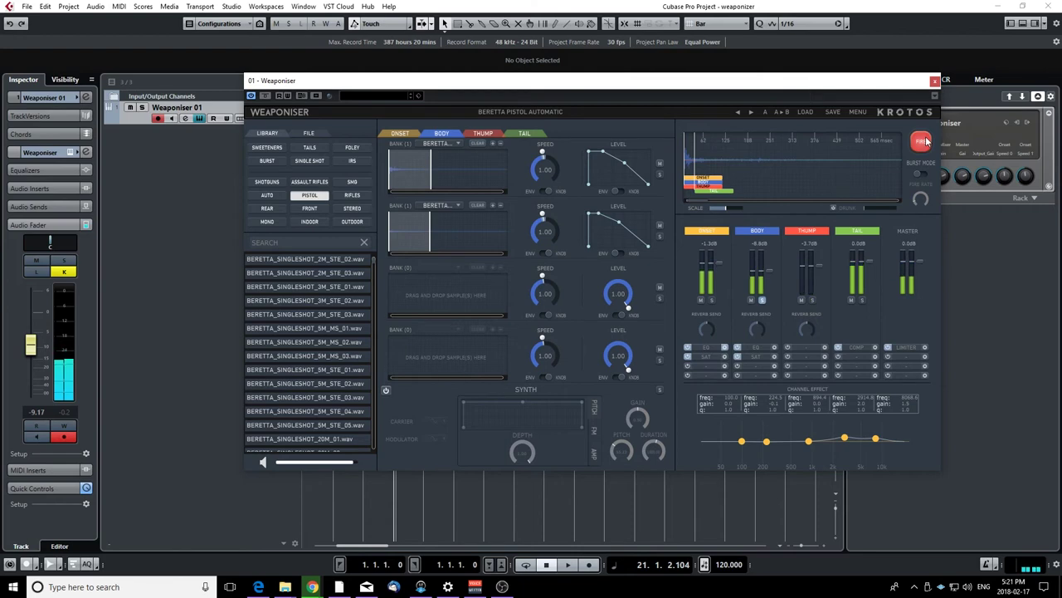
click(926, 142)
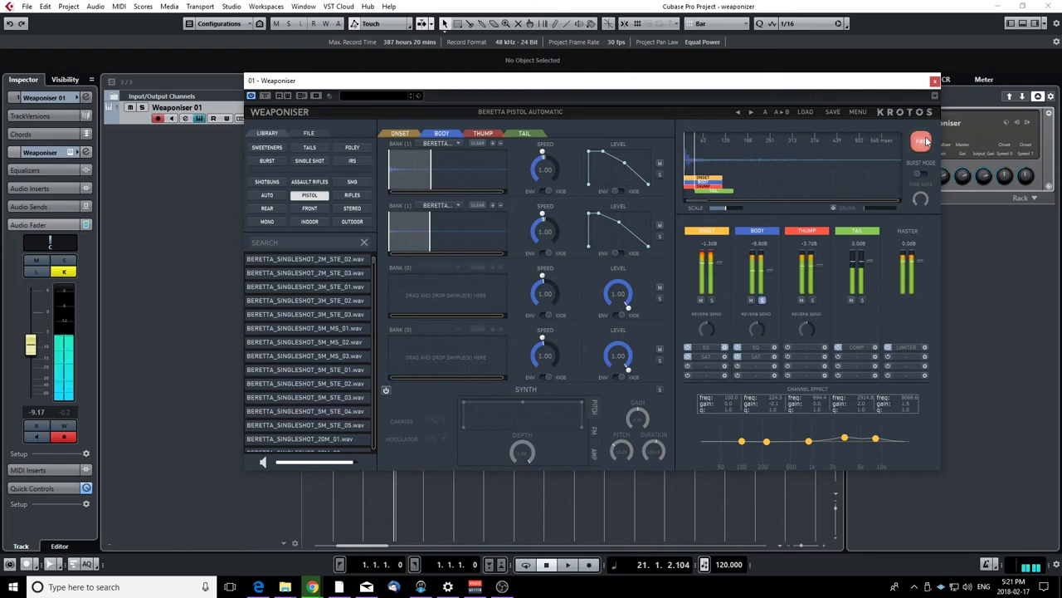
Step: Take the Body channel out of solo and fire the weapon with all layers playing
click(762, 300)
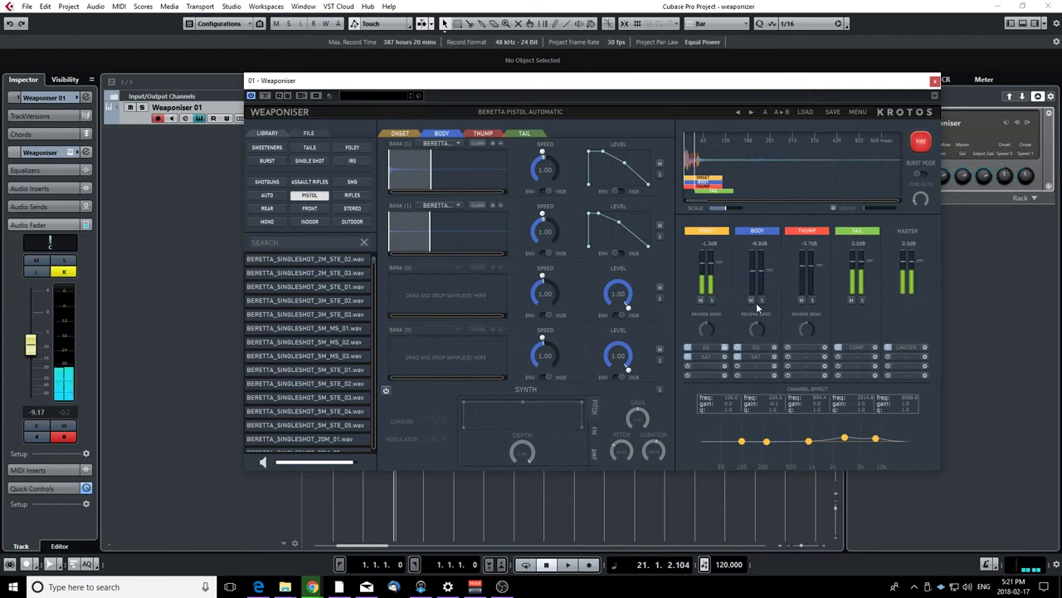
click(923, 145)
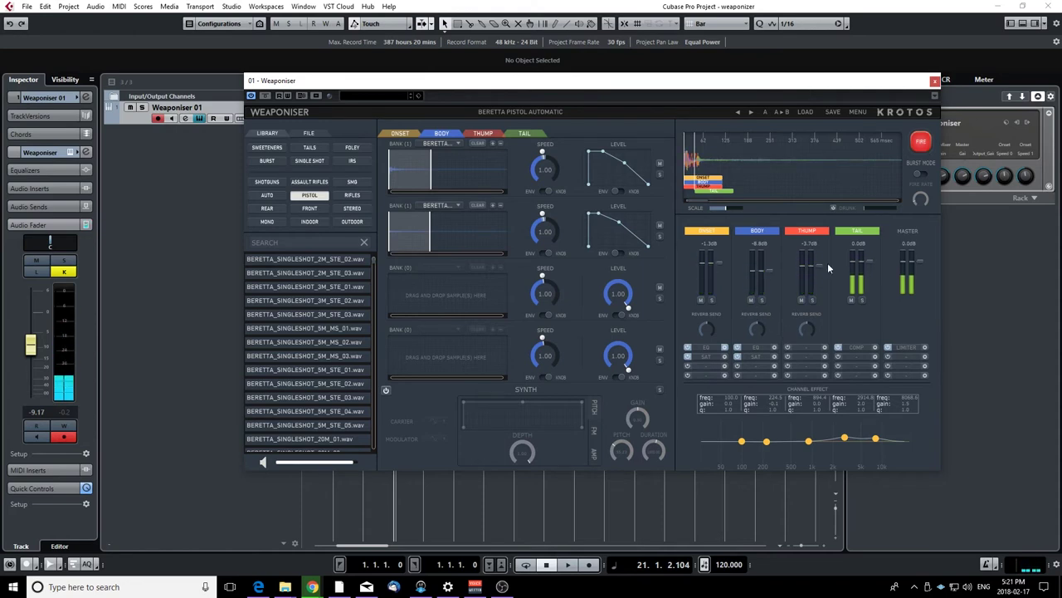
click(920, 143)
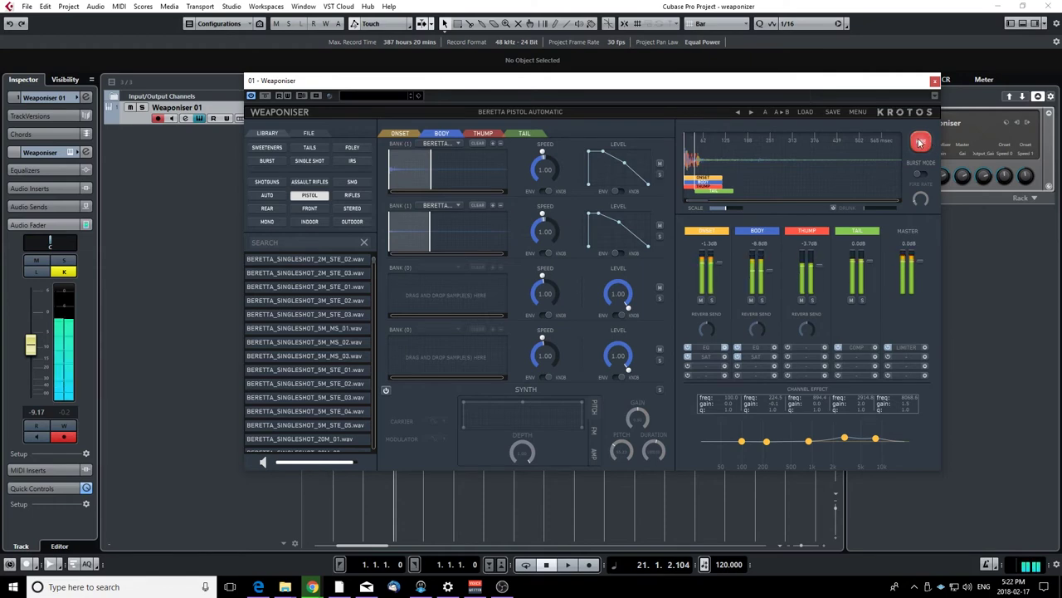
Step: Solo the Thump channel, fire the weapon, and show the Thump layer's banks and synth
click(919, 143)
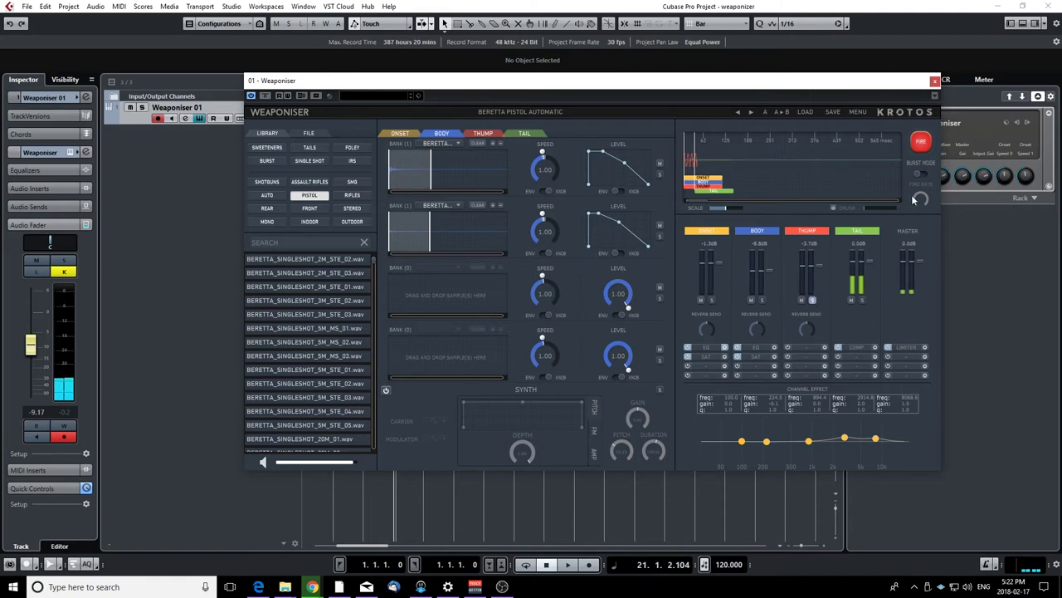
click(918, 144)
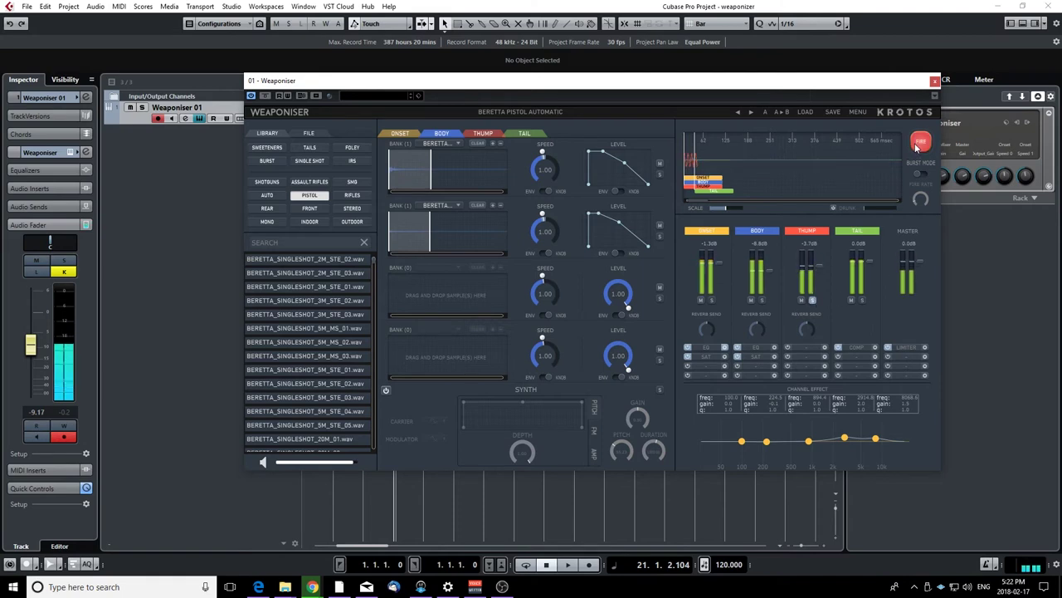
click(479, 135)
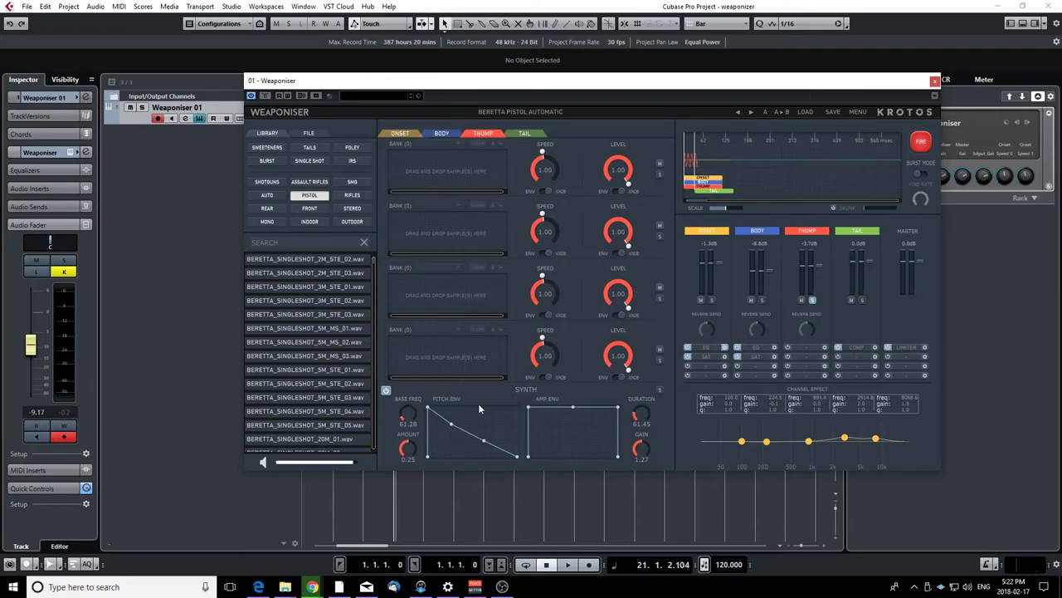
Step: Compare the Onset, Body, Thump and Tail layers' banks and synth or reverb sections, returning to Thump
click(399, 134)
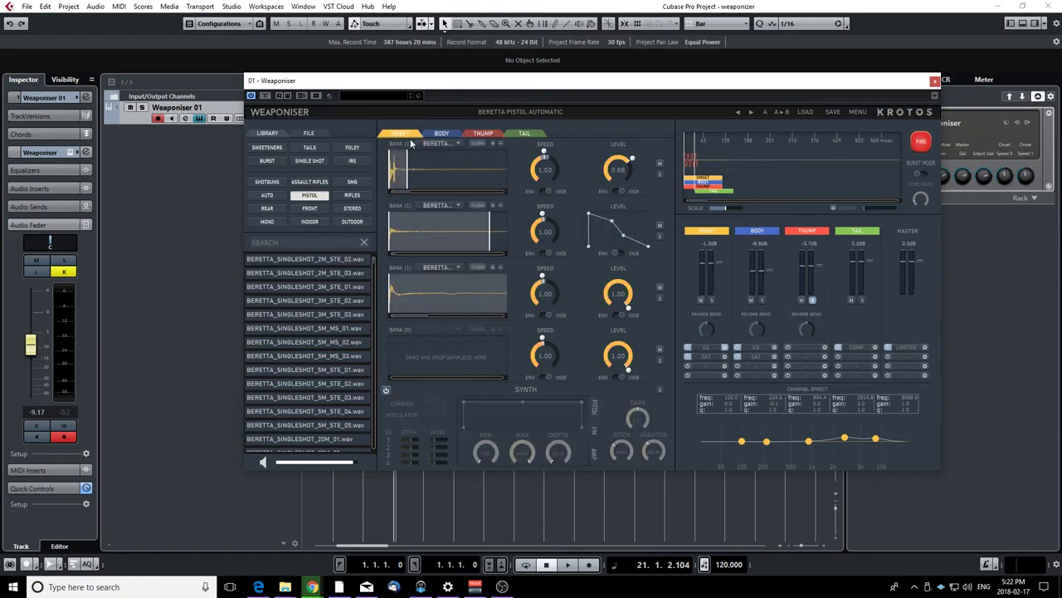
click(442, 134)
click(485, 134)
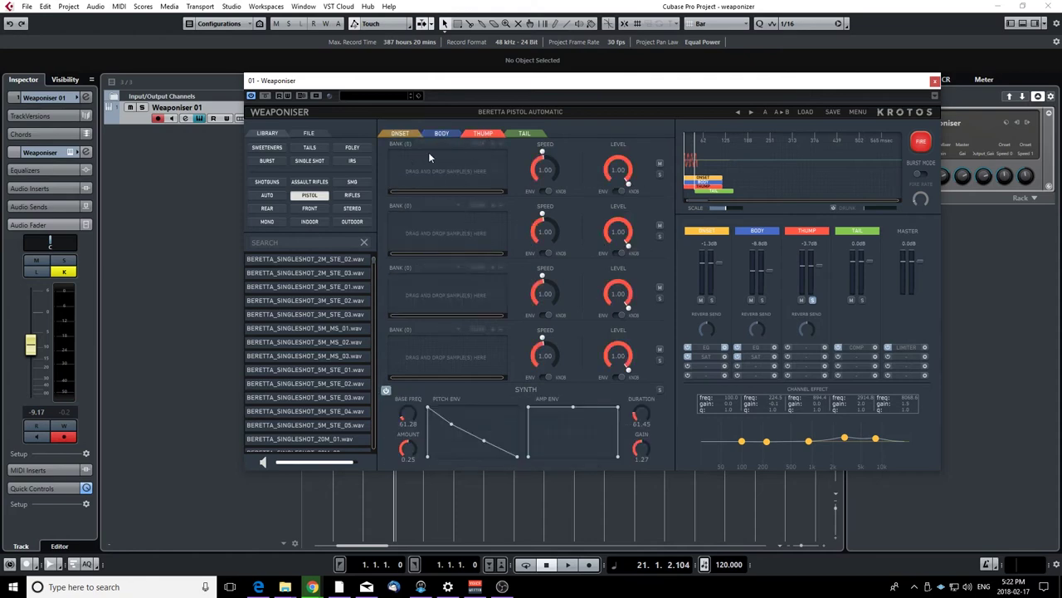
click(524, 134)
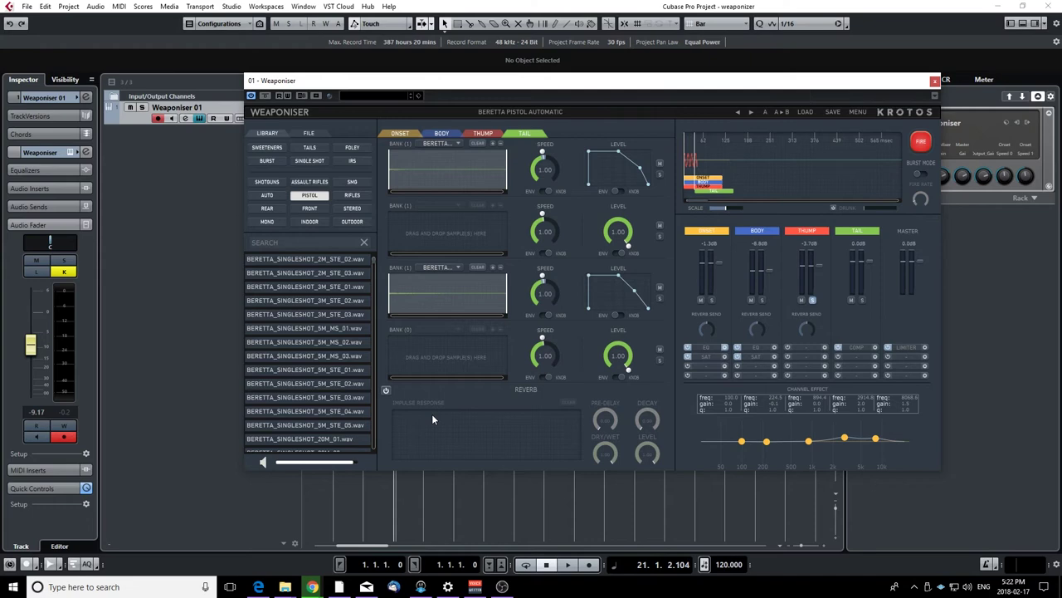
click(483, 133)
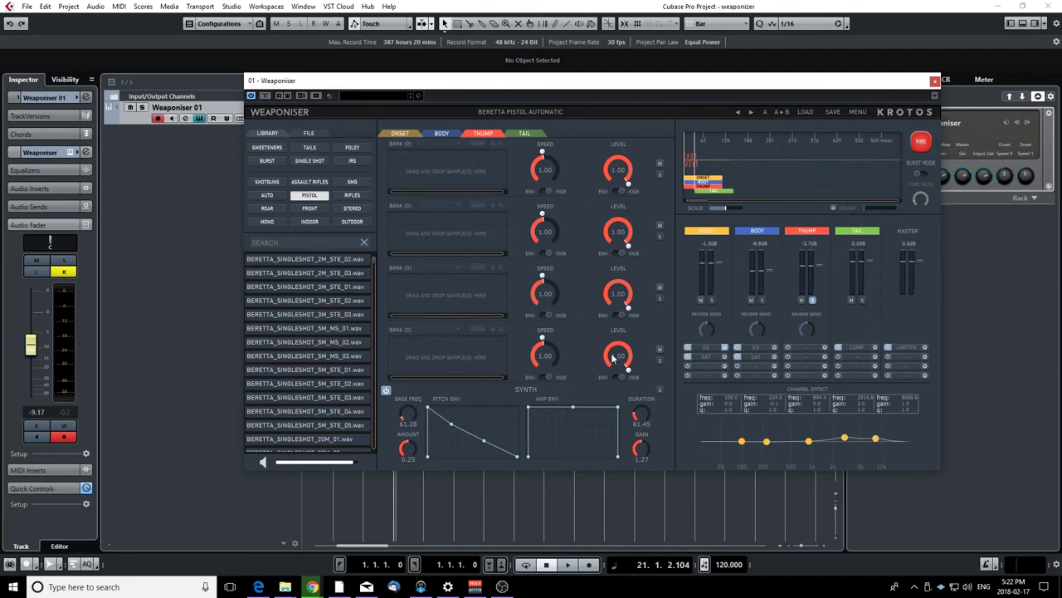
Step: Set the Thump synth's pitch envelope amount to 0.36, firing the weapon before and after the change
click(921, 143)
click(921, 143)
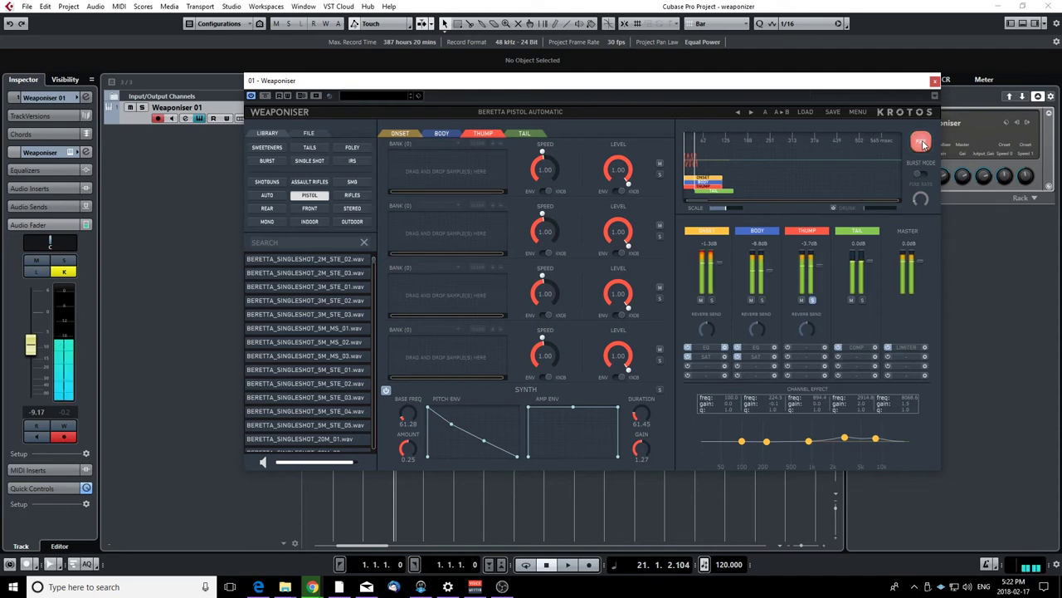
drag(409, 453, 410, 444)
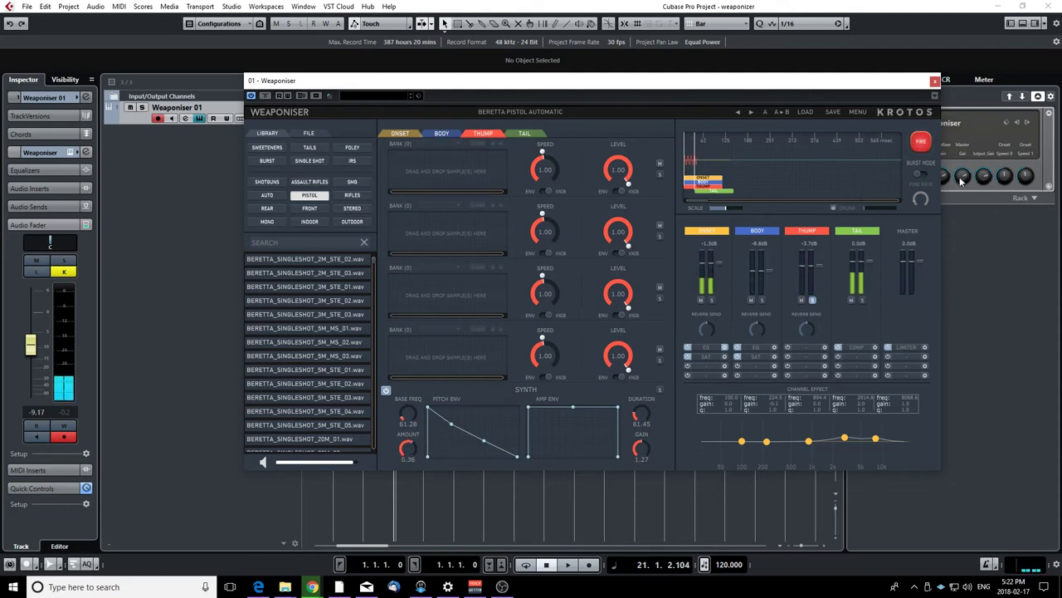
click(919, 143)
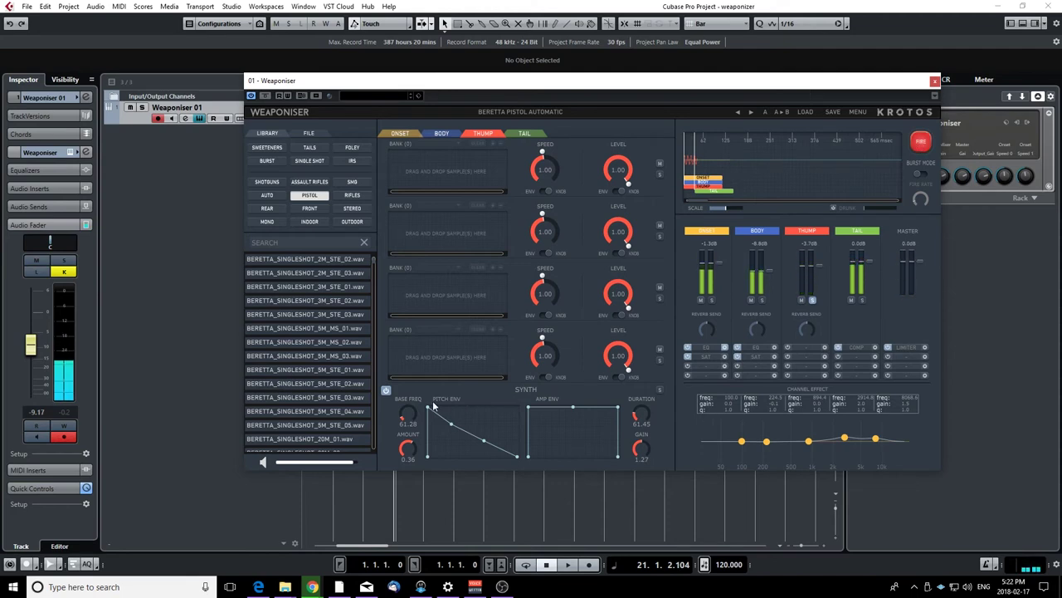
Step: Set the Thump synth's base frequency to 65.04 and fire the weapon to audition it
drag(408, 420, 406, 417)
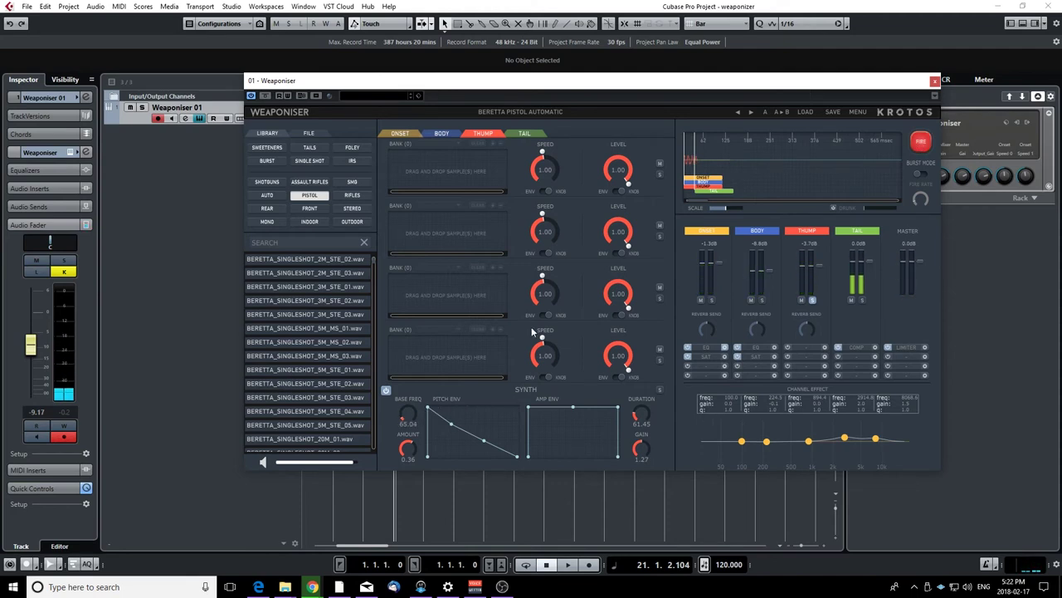
click(921, 143)
click(920, 143)
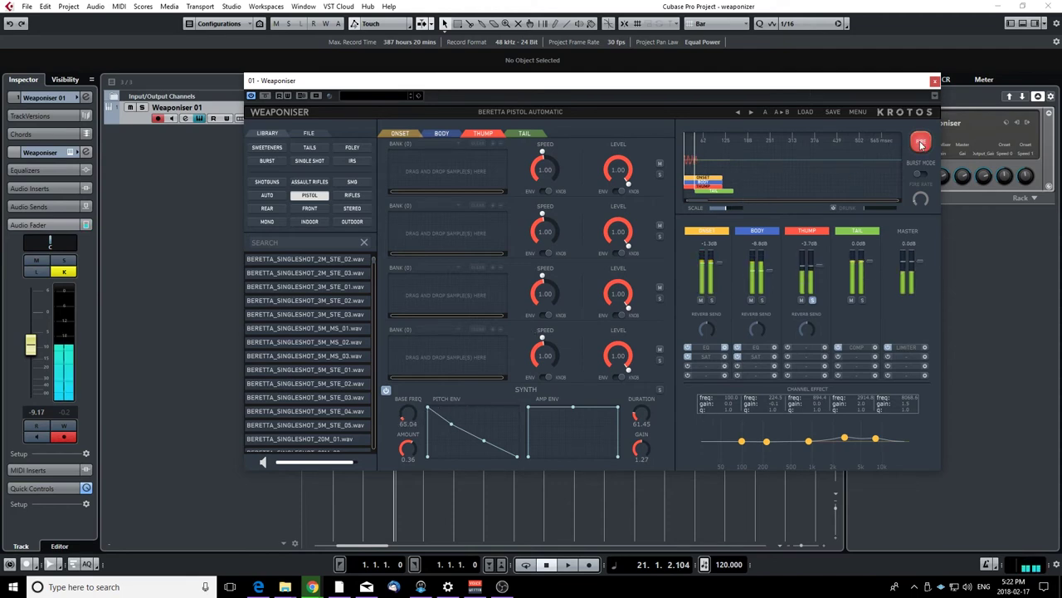
Step: Set the Thump synth's duration to 77.07 and fire the weapon to audition it
drag(639, 411, 639, 406)
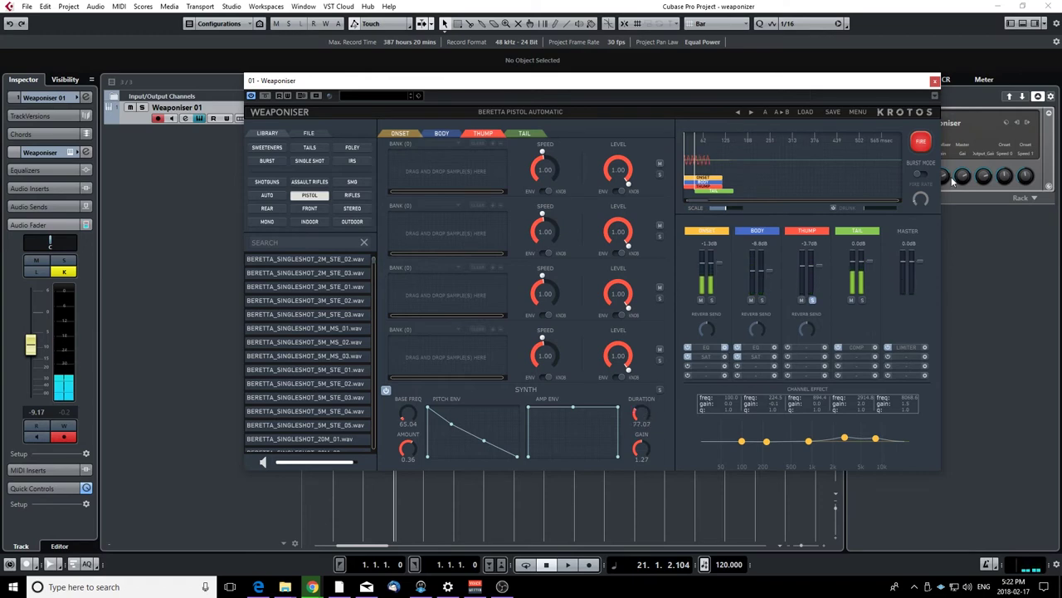
click(921, 143)
click(921, 143)
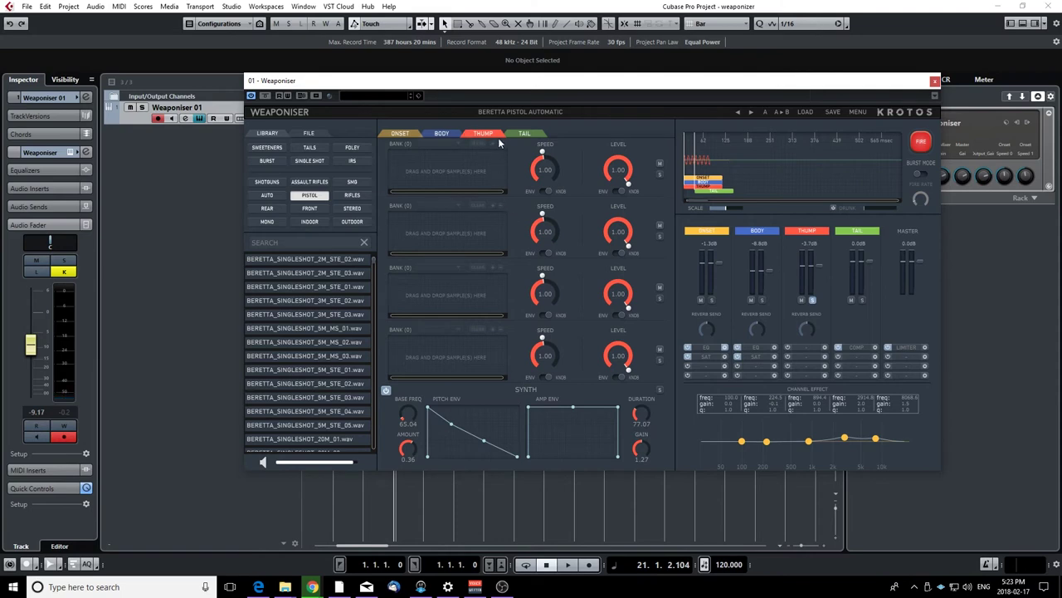
Step: Switch between the Onset and Body layers to compare their synth sections
click(402, 134)
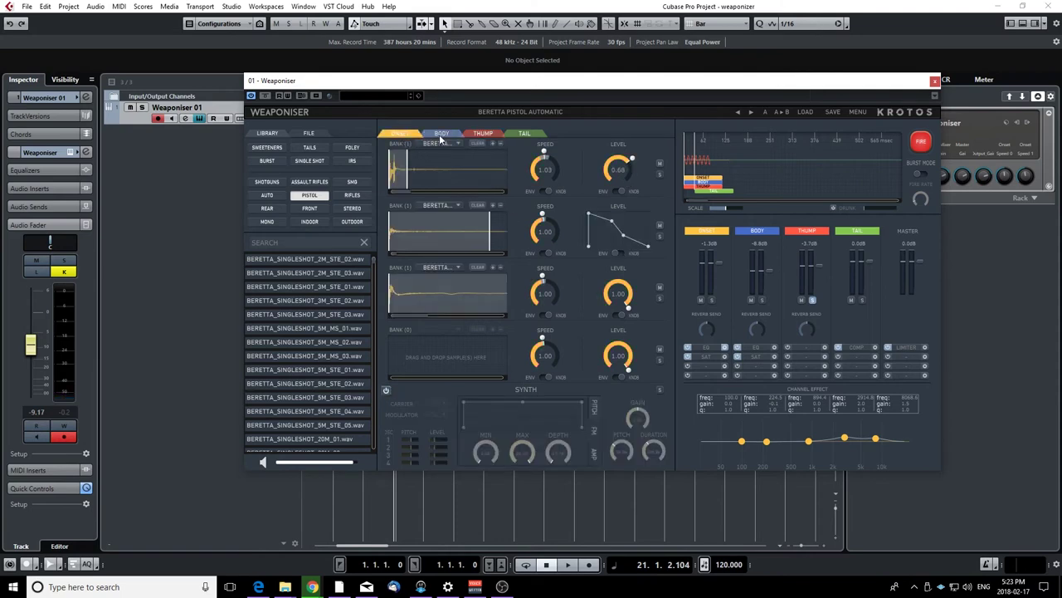
click(440, 135)
click(401, 133)
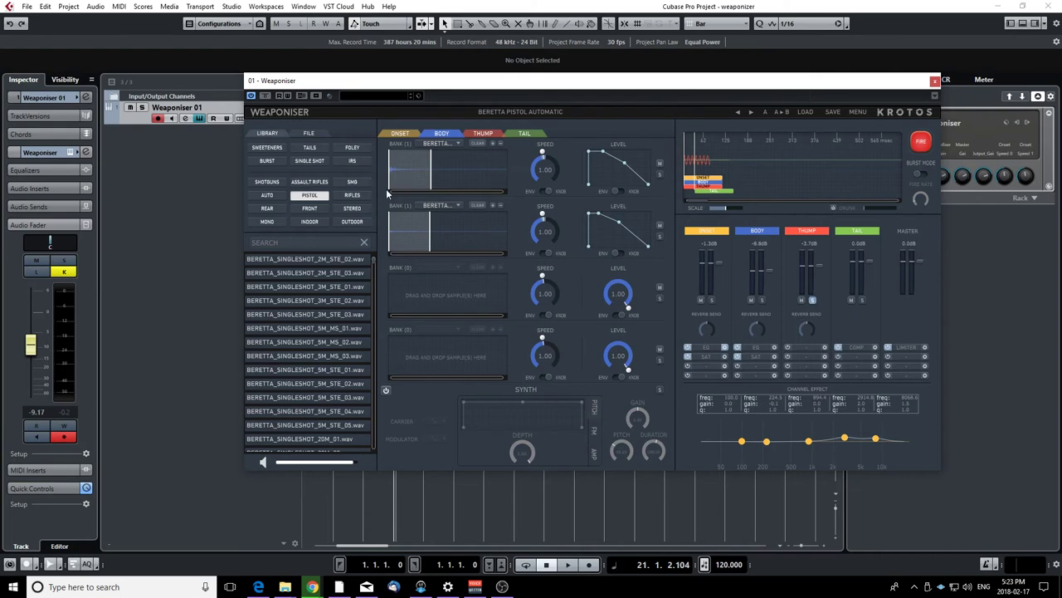
click(399, 133)
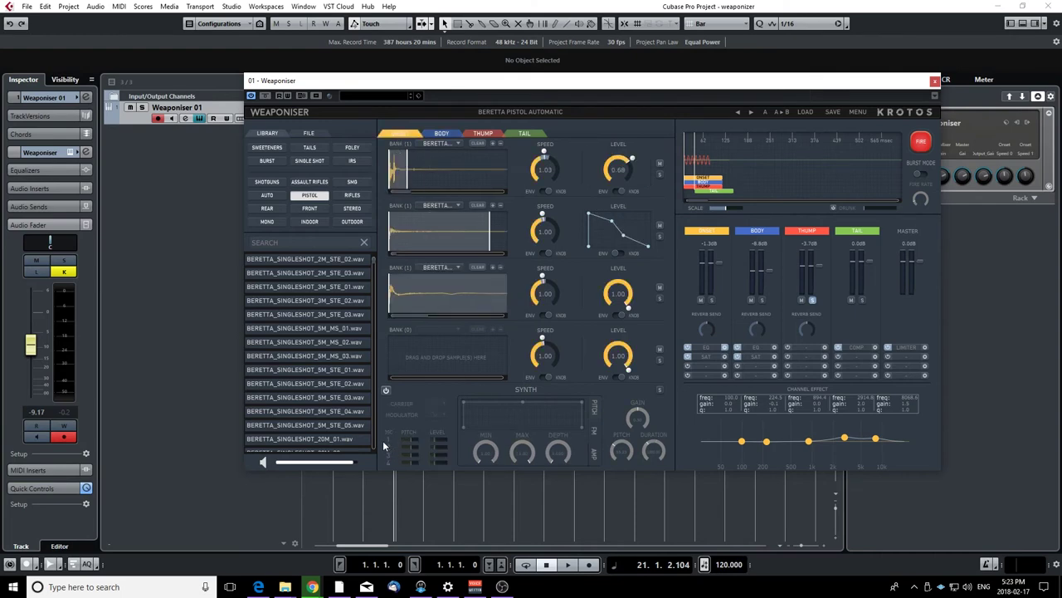
click(442, 134)
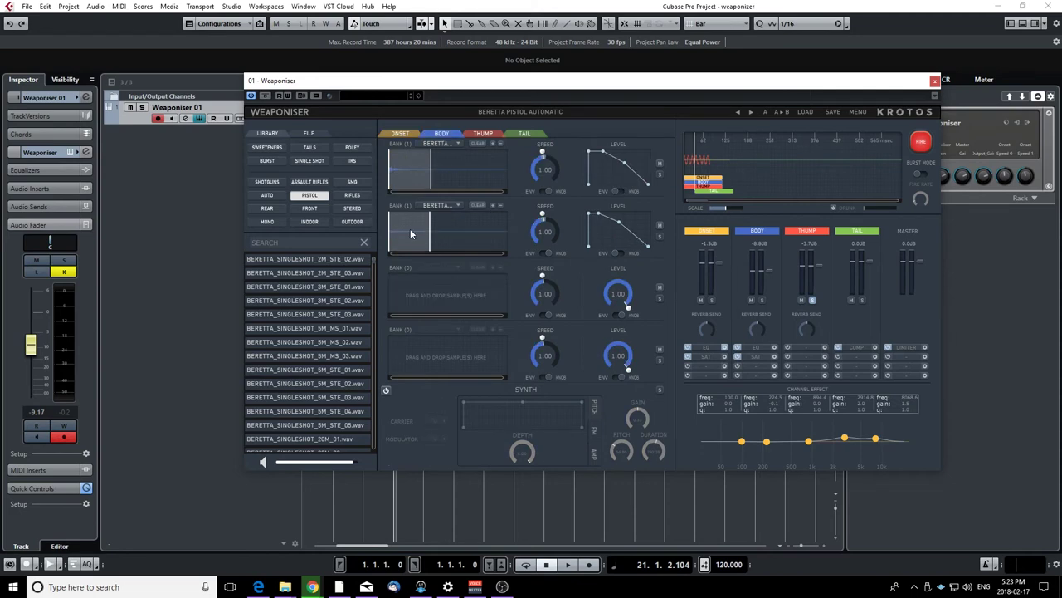
Step: Switch the Thump layer's first bank level to envelope control and fire the weapon to audition it
click(482, 136)
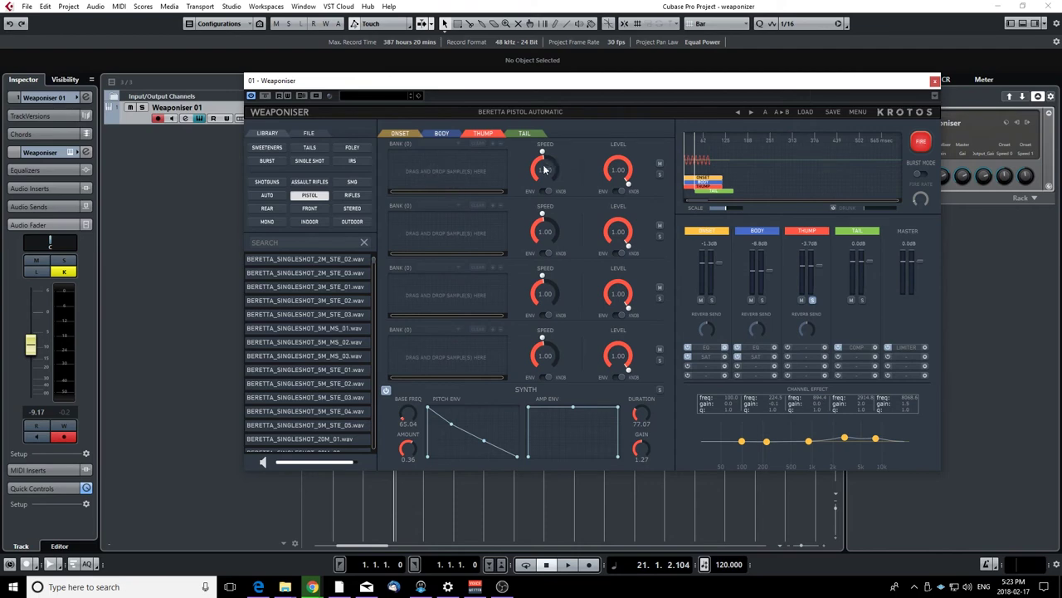
click(616, 191)
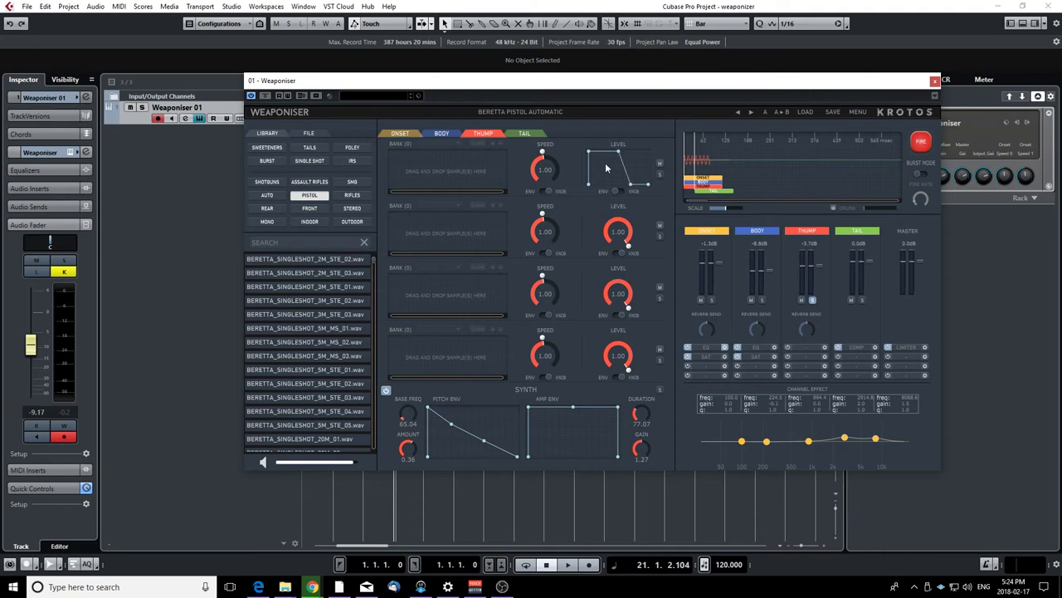
click(920, 141)
Step: Add a Saturation effect in the Thump channel's first slot, raise its drive to about 17 and fire the weapon
click(812, 300)
click(807, 347)
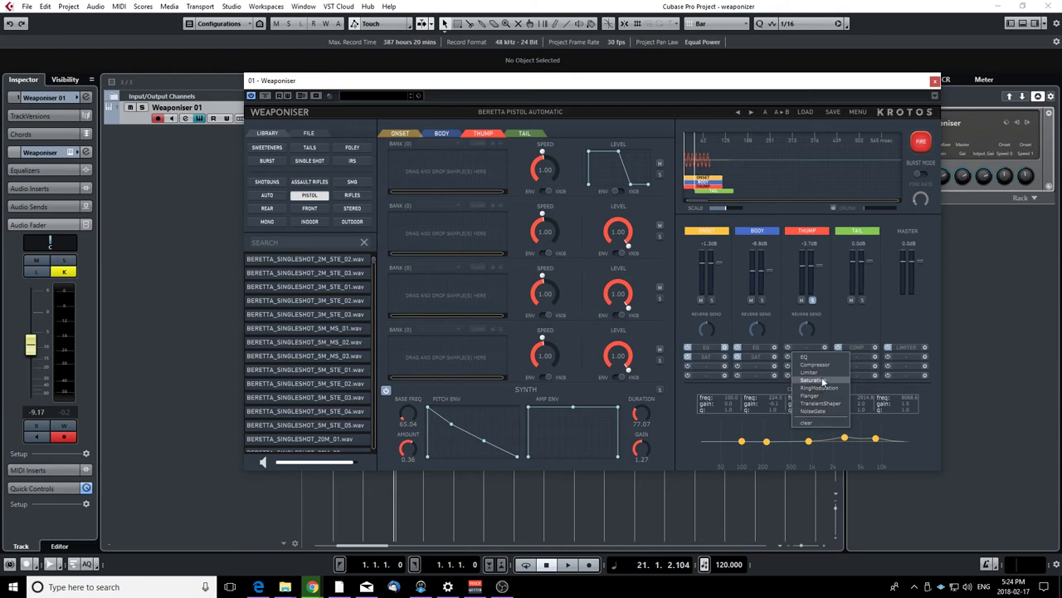
click(822, 378)
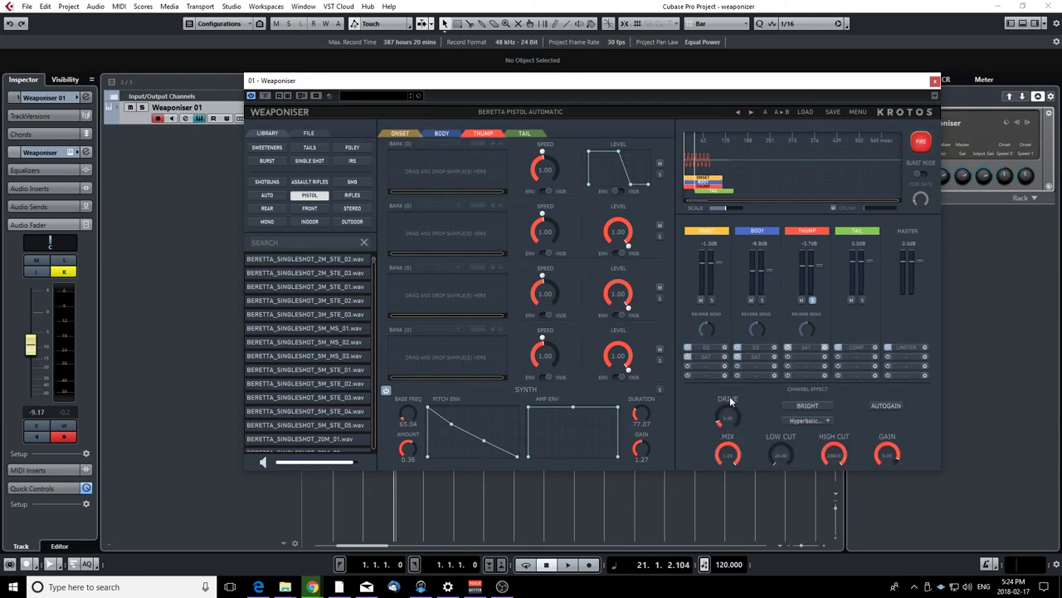
drag(727, 415, 733, 367)
click(922, 141)
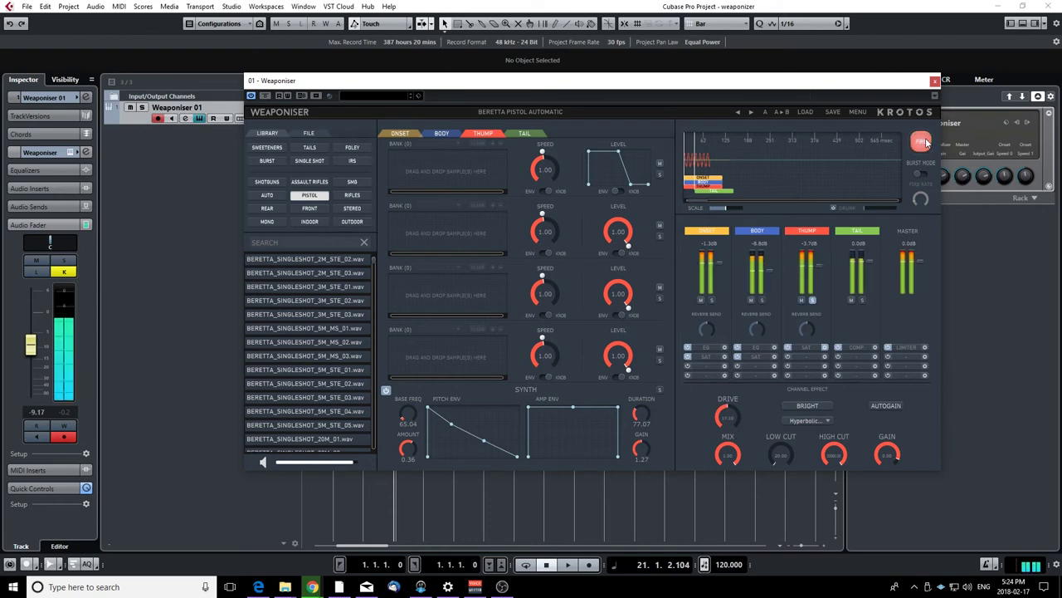
Step: Lower the Thump saturation's high cut and set its type to Saturation1, firing the weapon after each change
drag(834, 453, 827, 479)
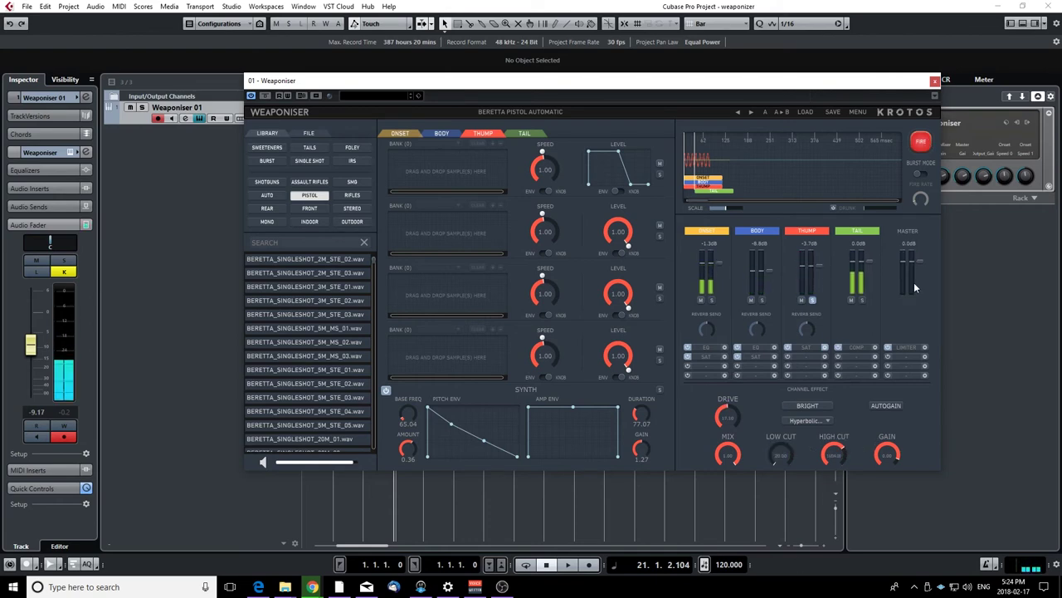
click(921, 141)
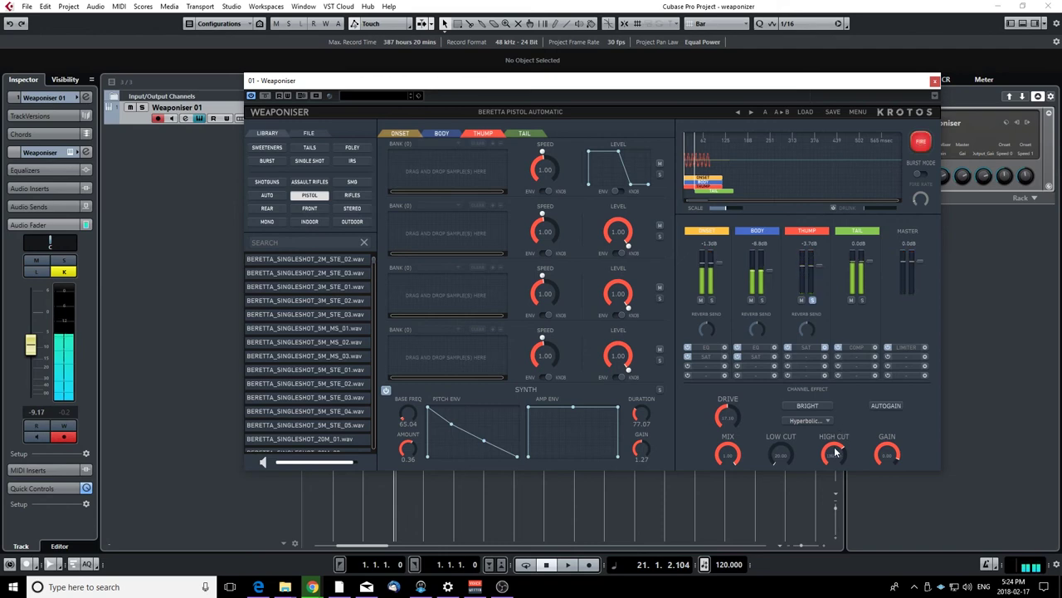
click(827, 421)
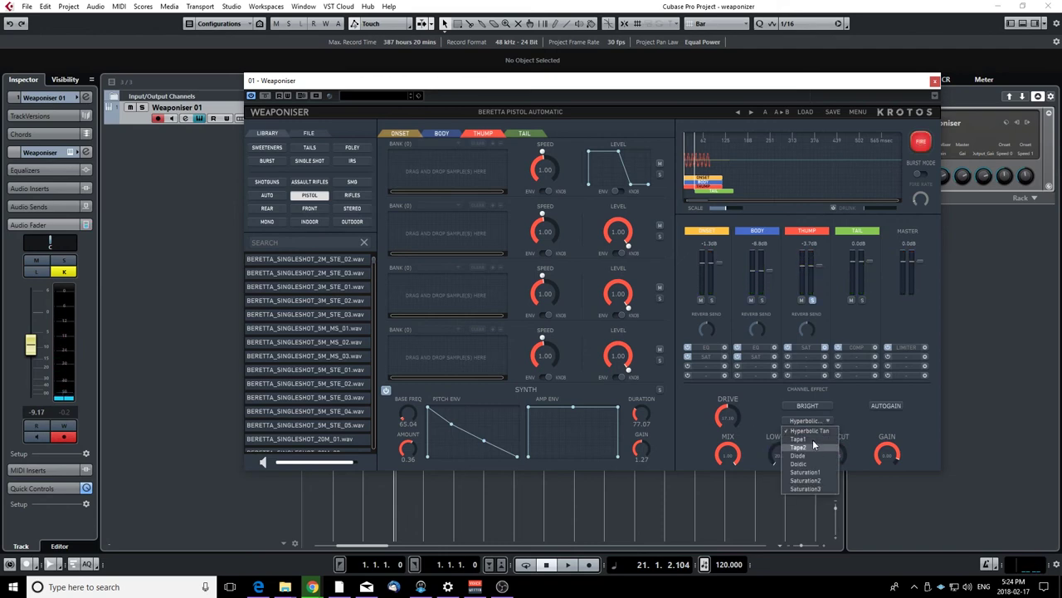
click(805, 472)
click(919, 142)
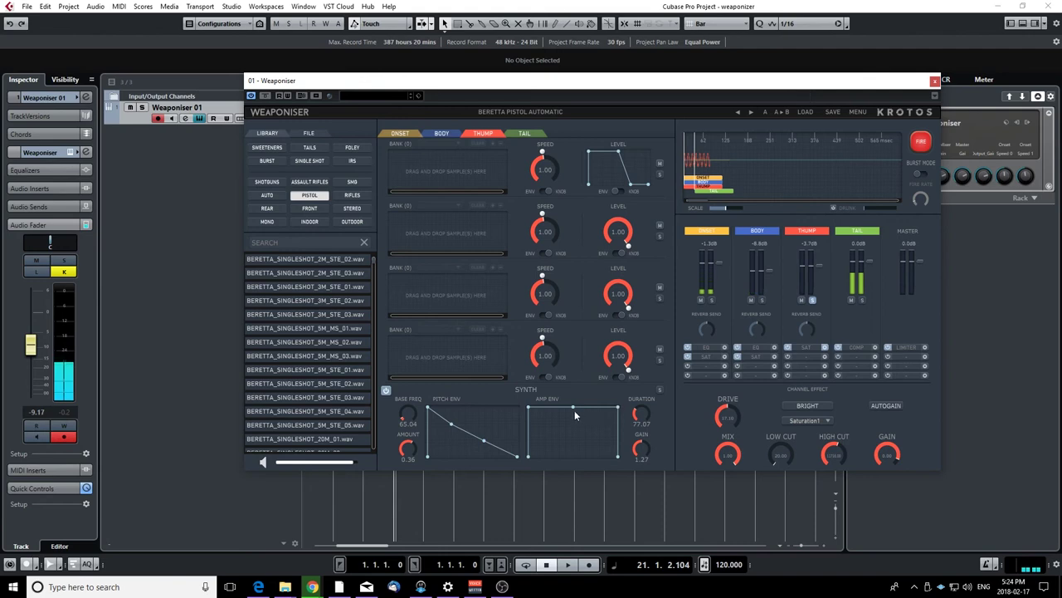
Step: Reshape the Thump synth's amp envelope into a straight decay reaching zero near its end, firing the weapon to audition the shape
drag(573, 407, 577, 456)
drag(618, 406, 617, 456)
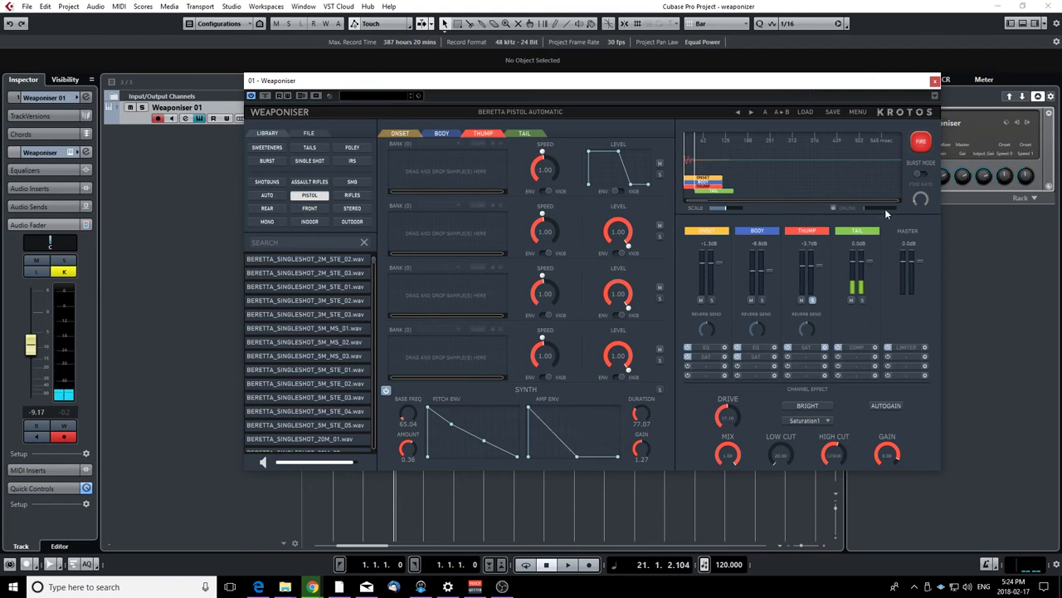
click(920, 142)
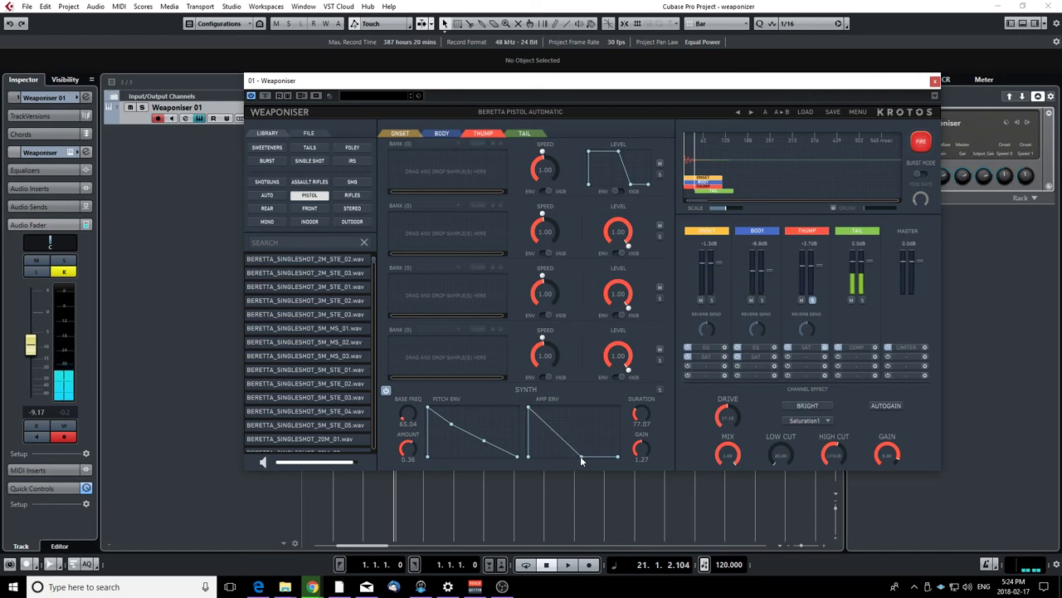
drag(580, 456, 600, 456)
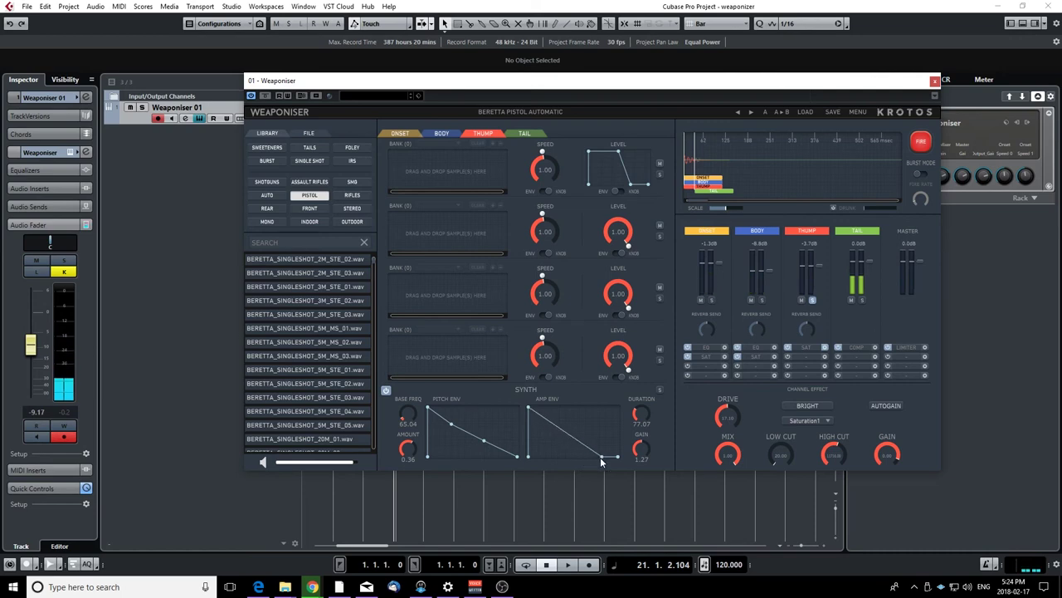
click(927, 151)
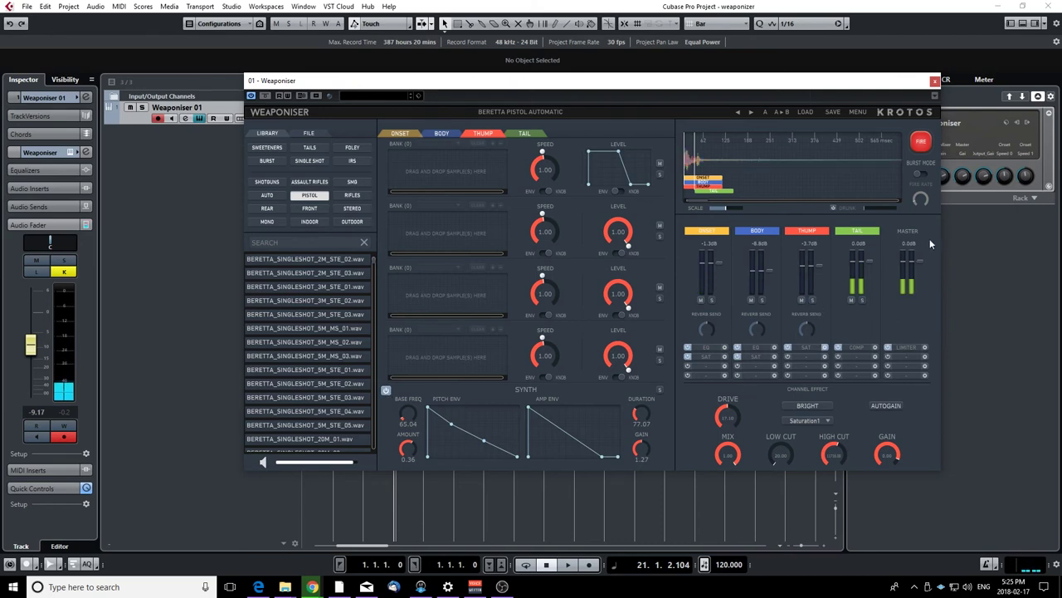
Step: Reduce the Thump saturation's gain and set the Thump synth's gain to 1.04, firing the weapon repeatedly to judge the mix
click(922, 142)
click(922, 141)
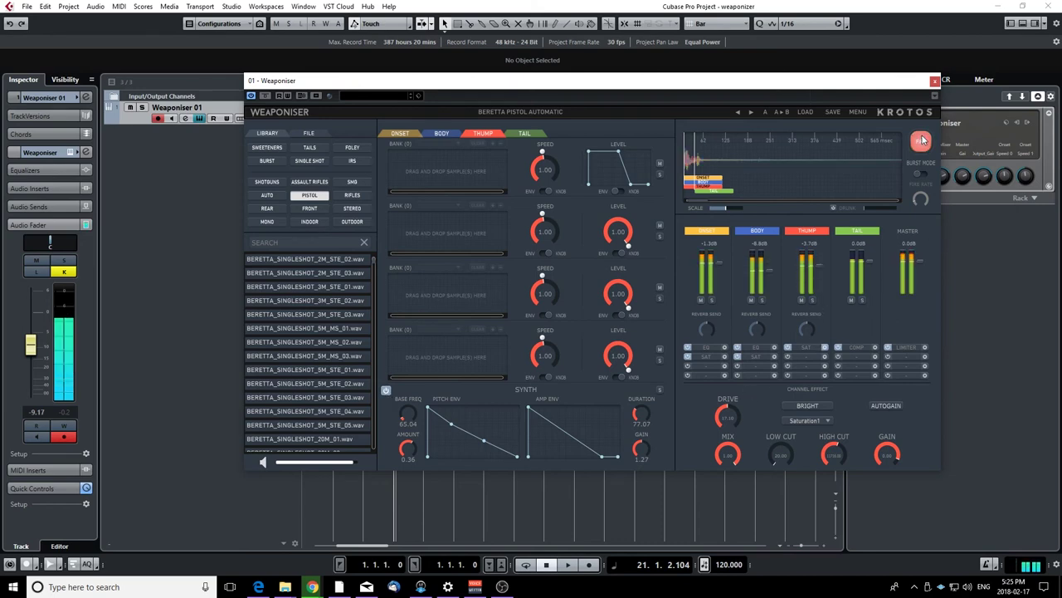
click(922, 141)
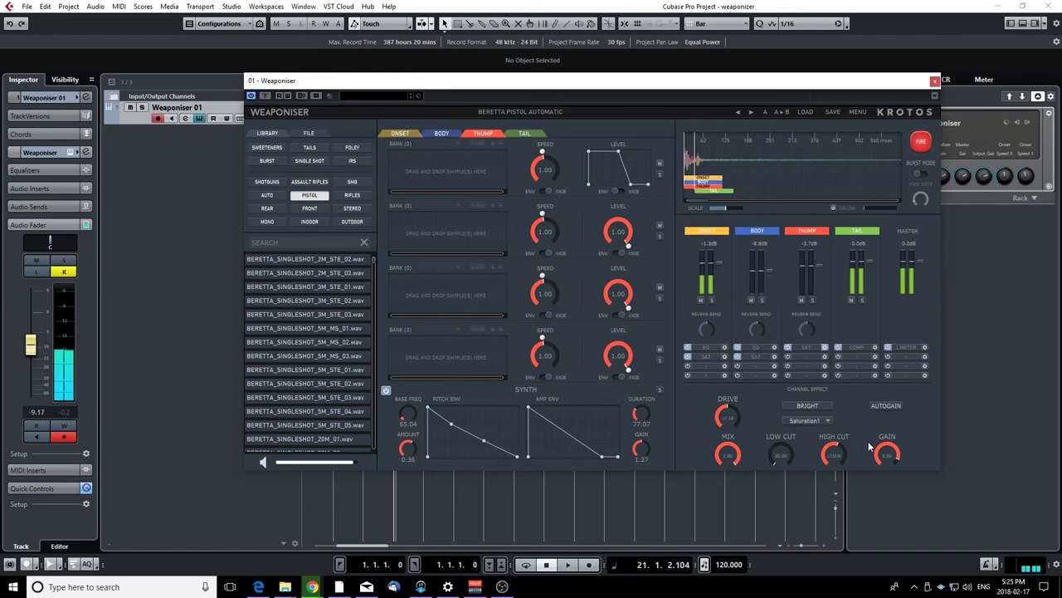
drag(887, 453, 881, 515)
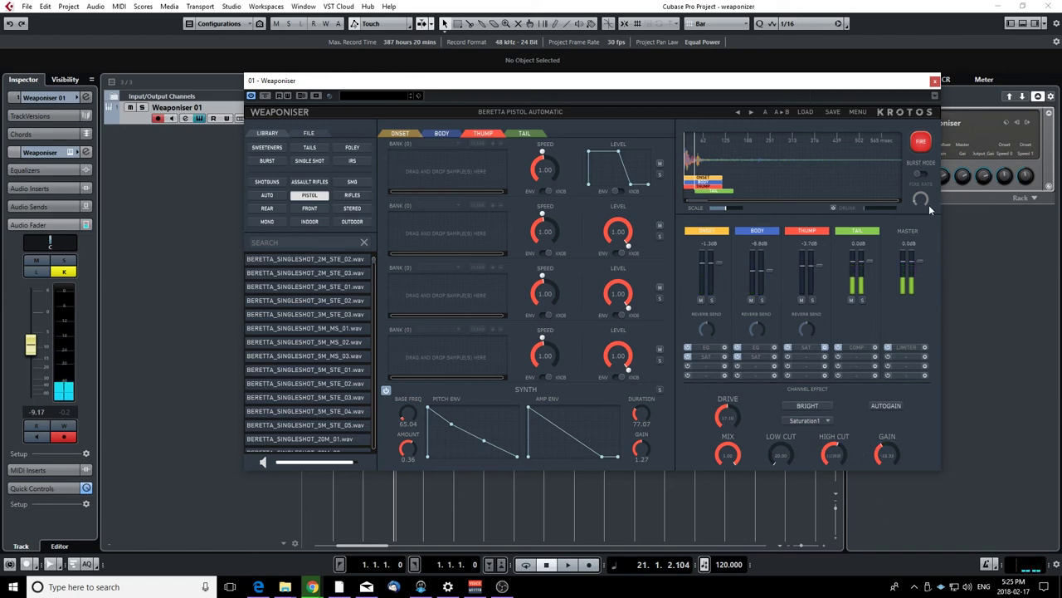
click(921, 142)
click(921, 141)
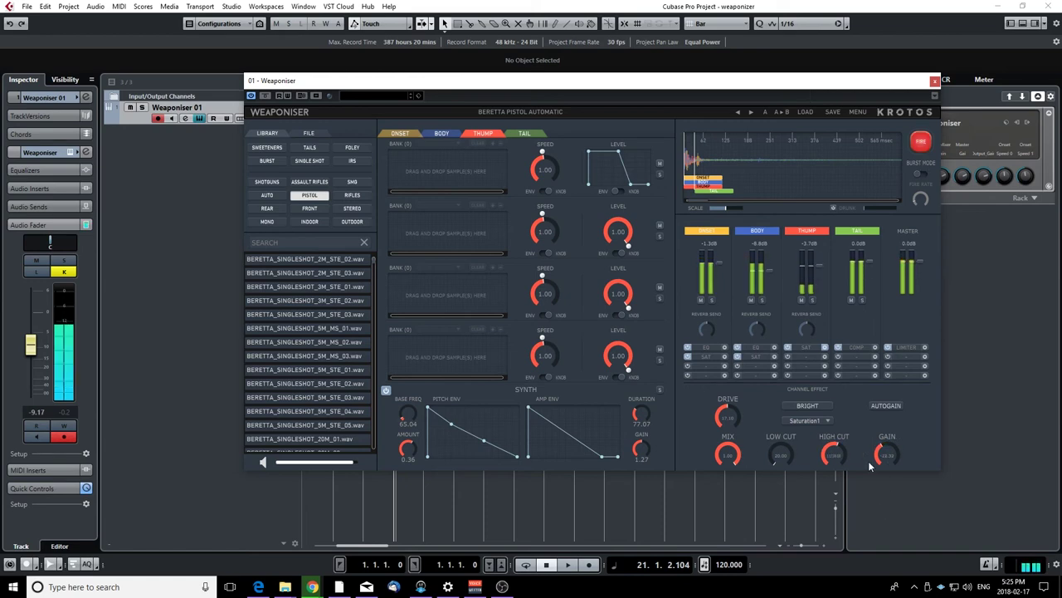
drag(890, 449, 886, 406)
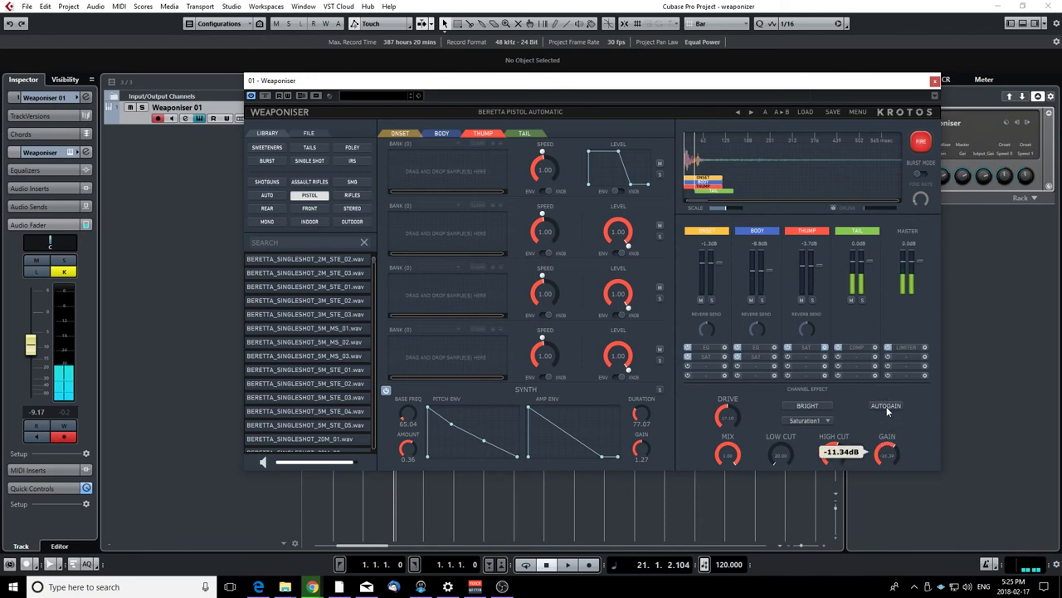
mouse_move(641, 449)
mouse_down()
mouse_move(641, 482)
mouse_move(641, 458)
mouse_up()
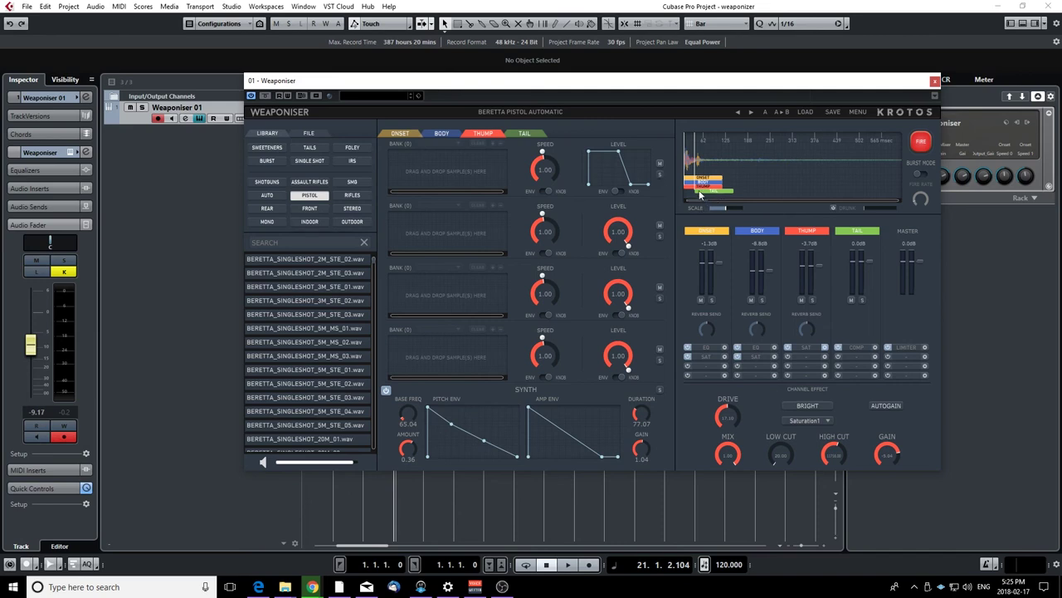
Step: Offset the Body, Thump and Tail layers to start after the Onset on the timeline, then show the Onset layer and fire
mouse_move(701, 191)
mouse_down()
mouse_move(746, 197)
mouse_move(706, 195)
mouse_up()
drag(705, 185, 719, 193)
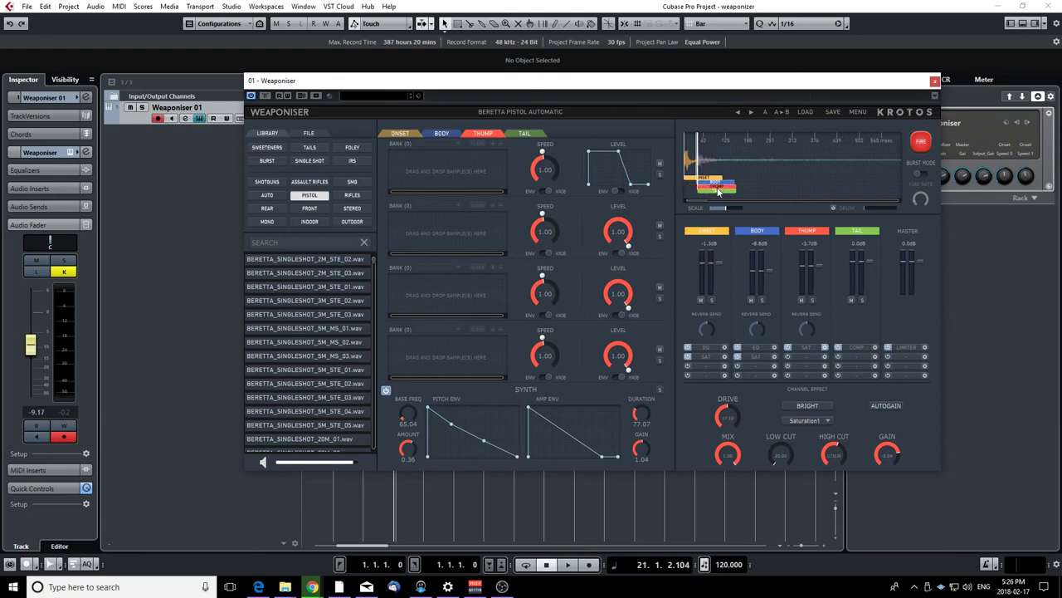
click(399, 133)
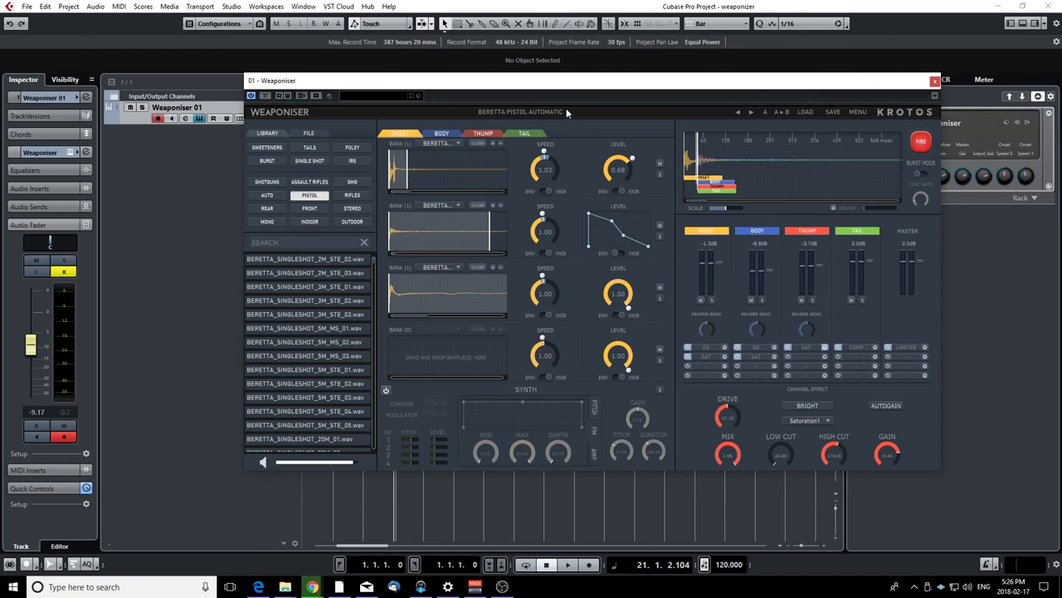
click(921, 141)
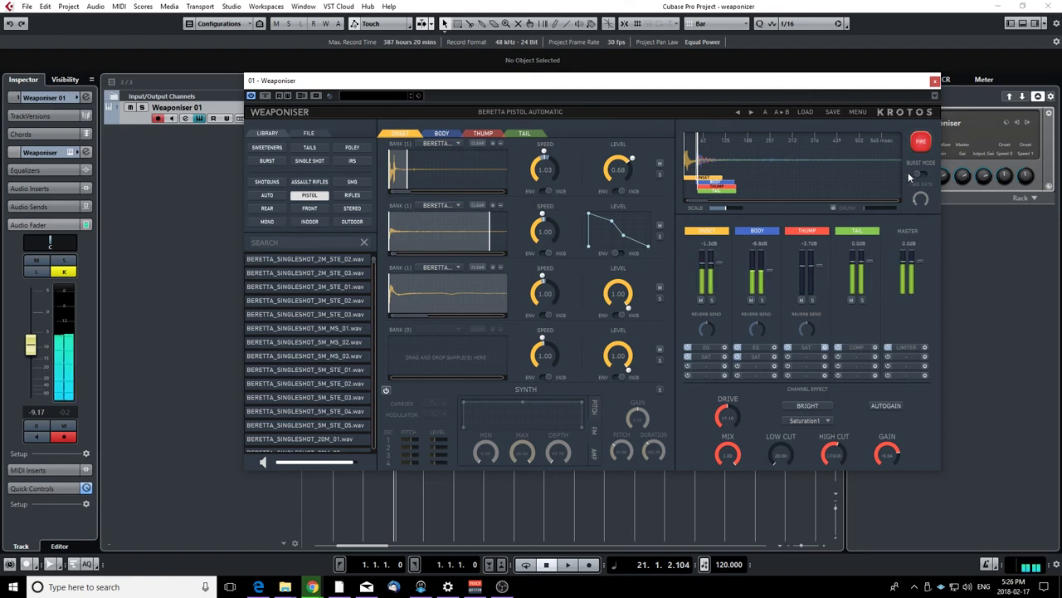
Step: Enable burst mode, fire the weapon and raise the fire rate
click(920, 172)
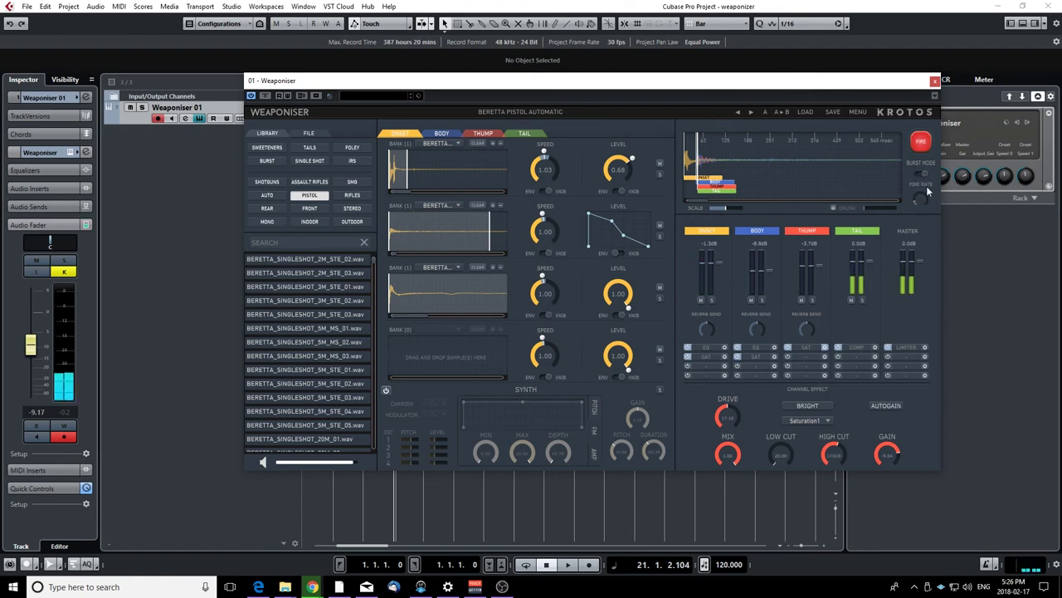
click(921, 142)
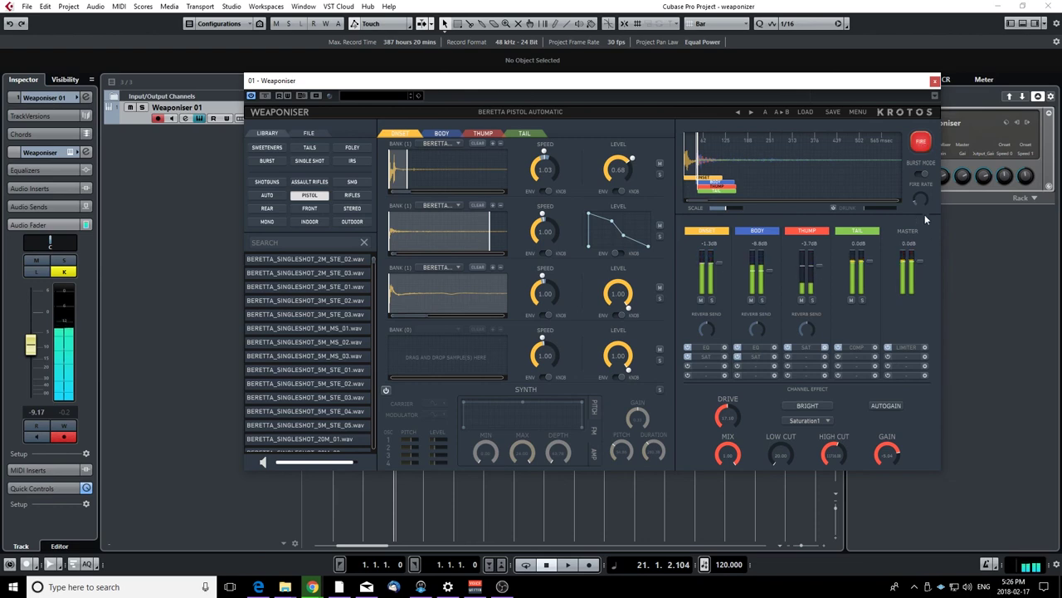
mouse_move(921, 198)
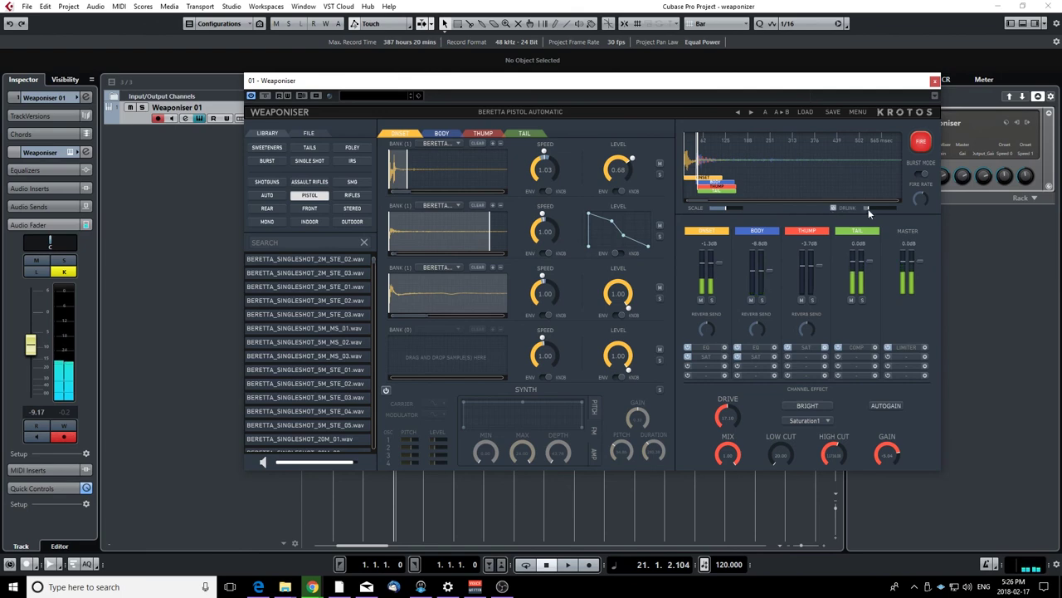
Step: Audition the burst with Drunk at a low and a high amount, then switch Drunk off
click(923, 142)
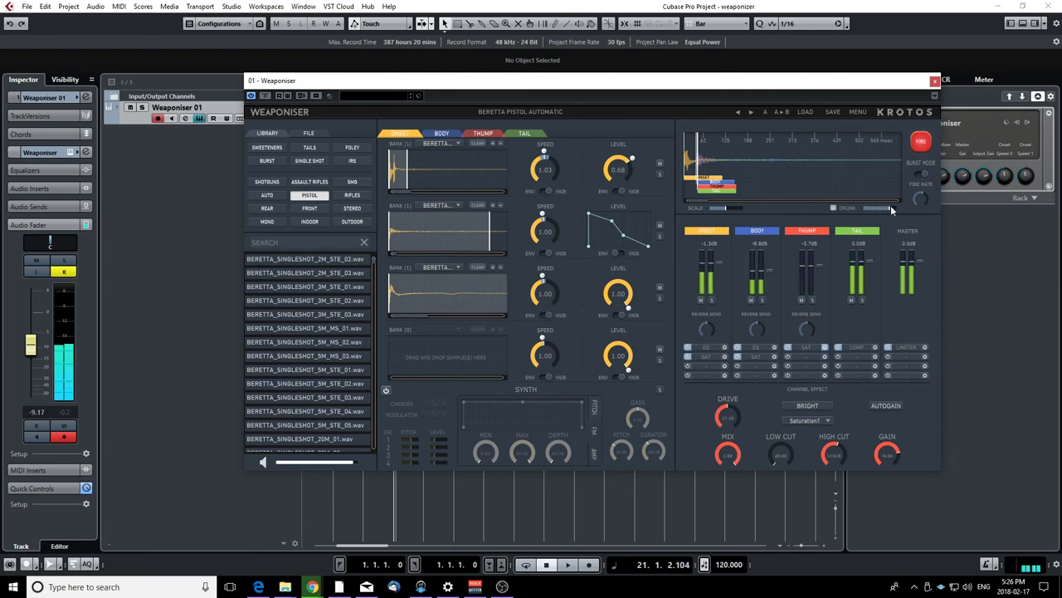
click(925, 140)
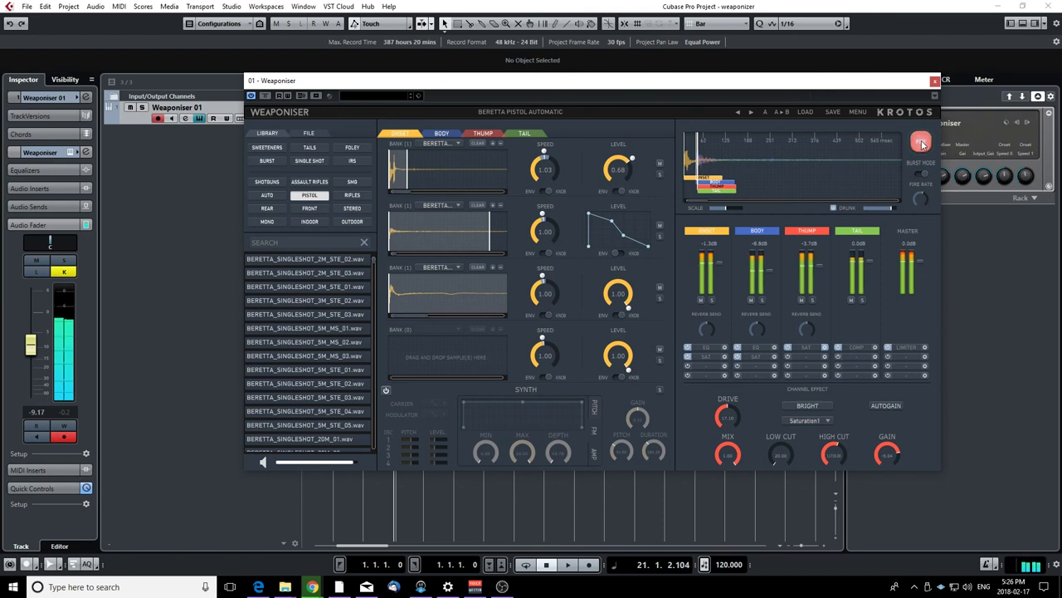
click(833, 208)
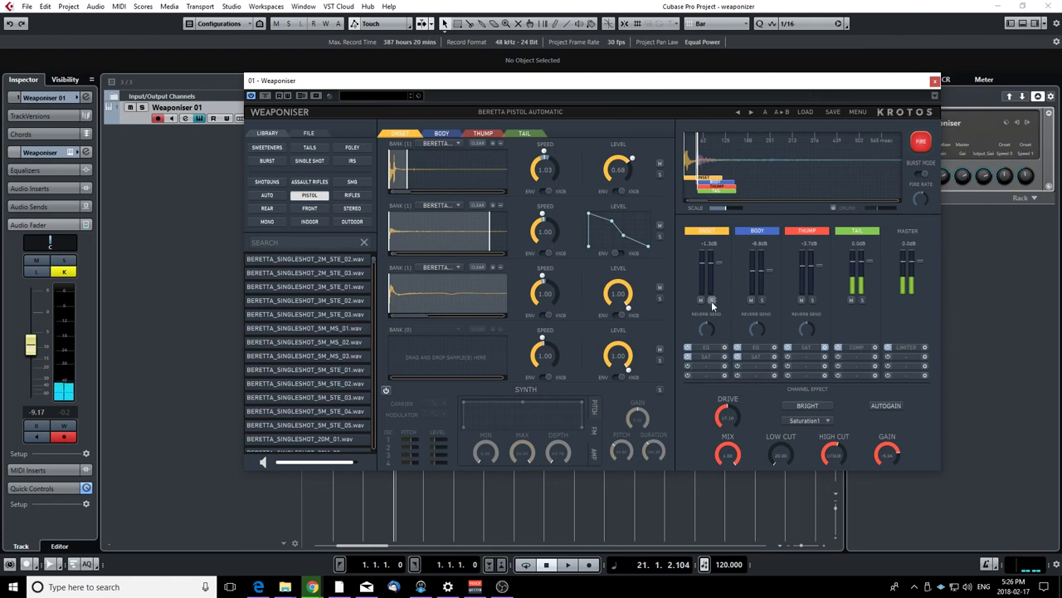